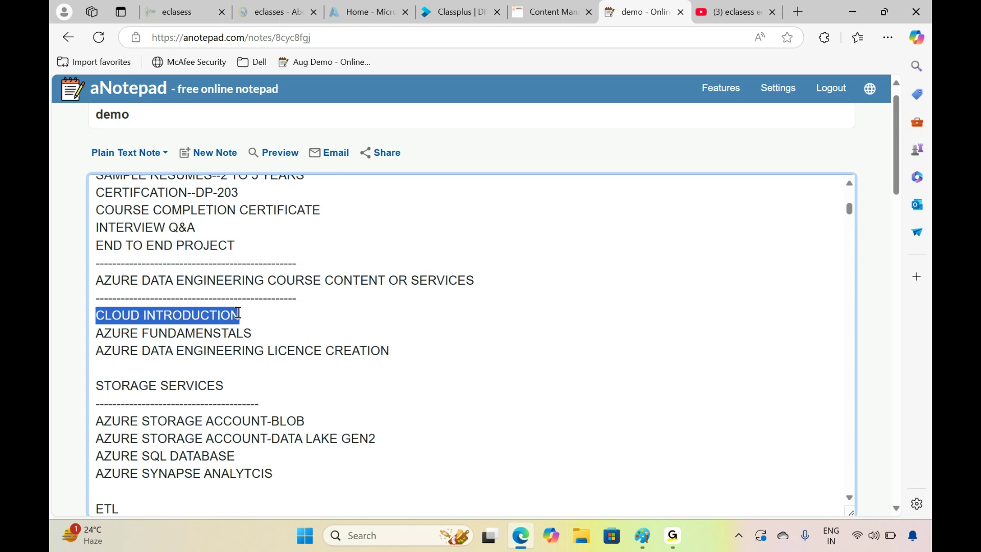
Review the course content in the demo note, covering the cloud fundamentals, storage services and ETL sections.
{"action": "left_click_drag", "start_coordinate": [238, 312], "coordinate": [250, 328]}
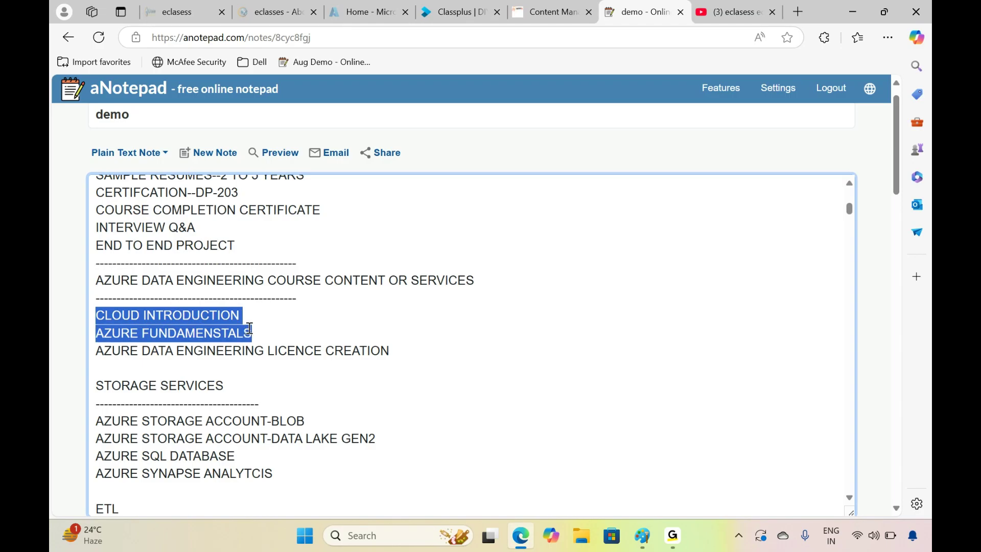
{"action": "left_click_drag", "start_coordinate": [96, 351], "coordinate": [390, 353]}
{"action": "left_click", "coordinate": [278, 419]}
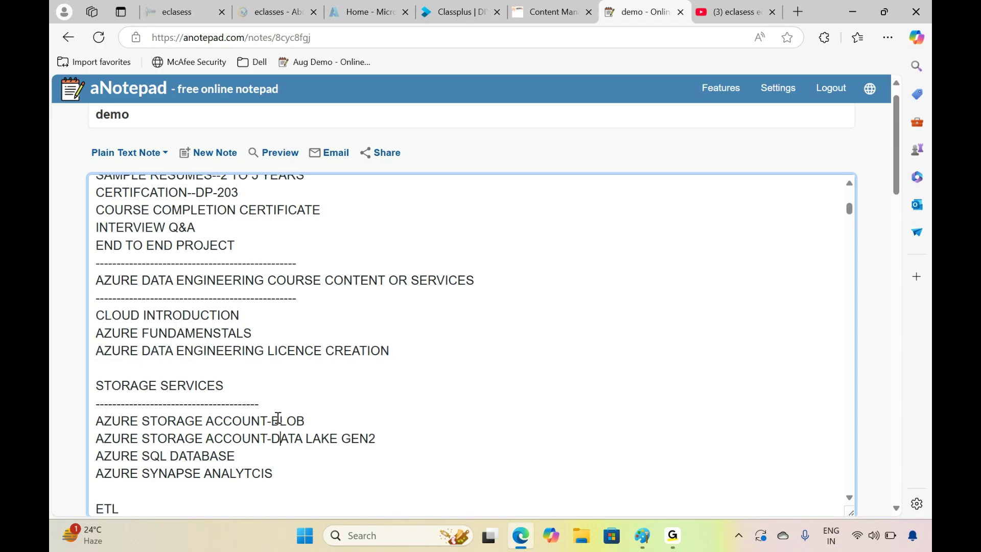
{"action": "scroll", "coordinate": [279, 419], "scroll_direction": "down", "scroll_amount": 2}
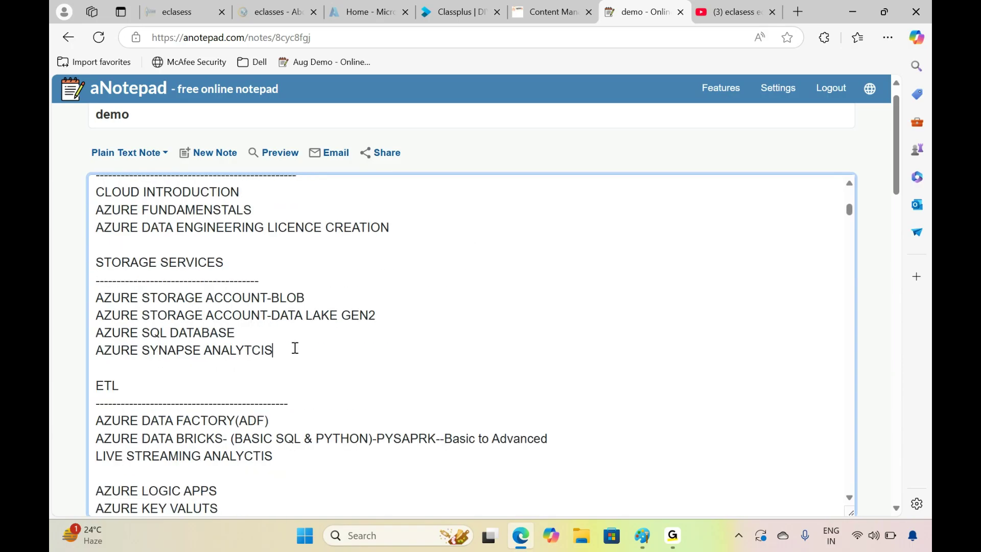
{"action": "left_click_drag", "start_coordinate": [291, 348], "coordinate": [81, 300]}
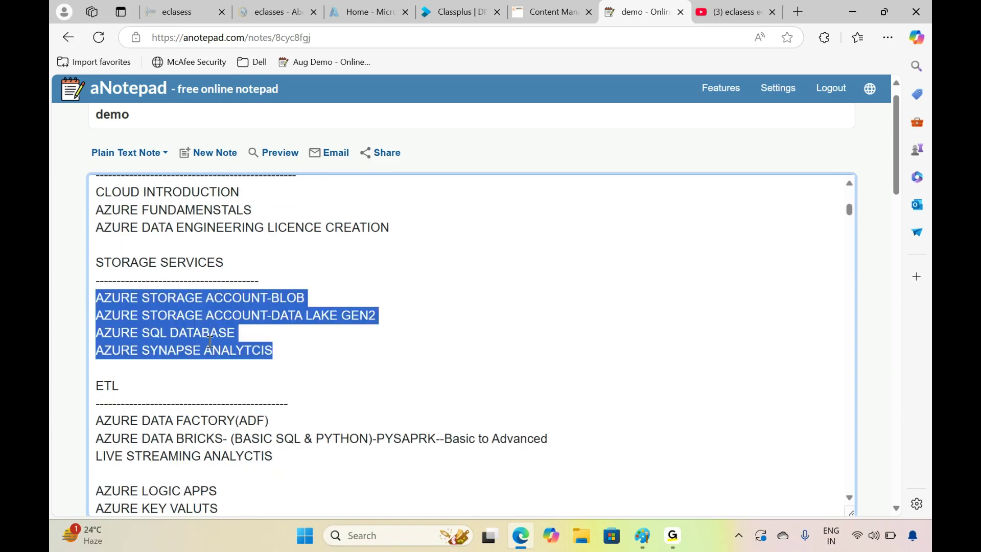
{"action": "left_click_drag", "start_coordinate": [96, 387], "coordinate": [285, 453]}
{"action": "left_click", "coordinate": [285, 453]}
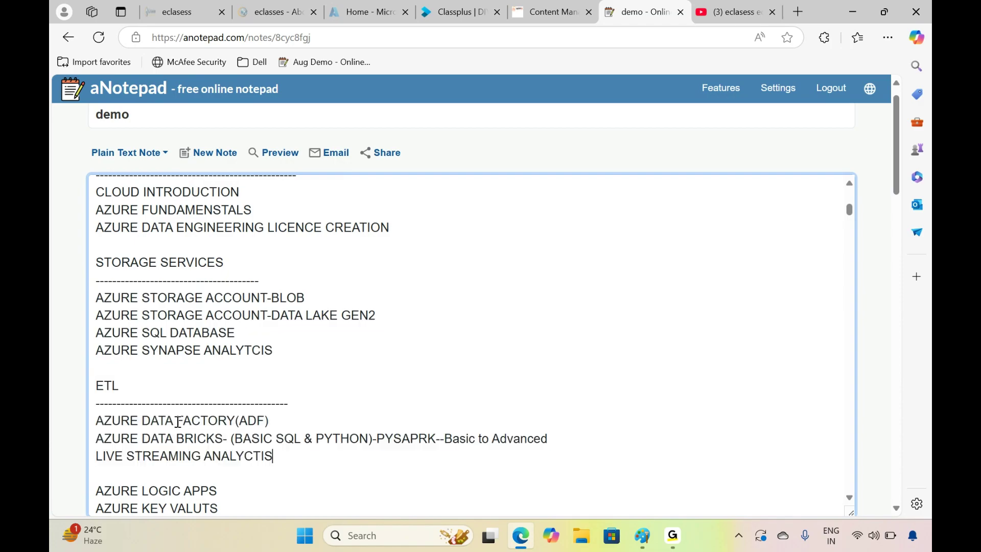
{"action": "double_click", "coordinate": [178, 438]}
{"action": "double_click", "coordinate": [172, 456]}
{"action": "left_click", "coordinate": [196, 480]}
{"action": "scroll", "coordinate": [196, 481], "scroll_direction": "down", "scroll_amount": 3}
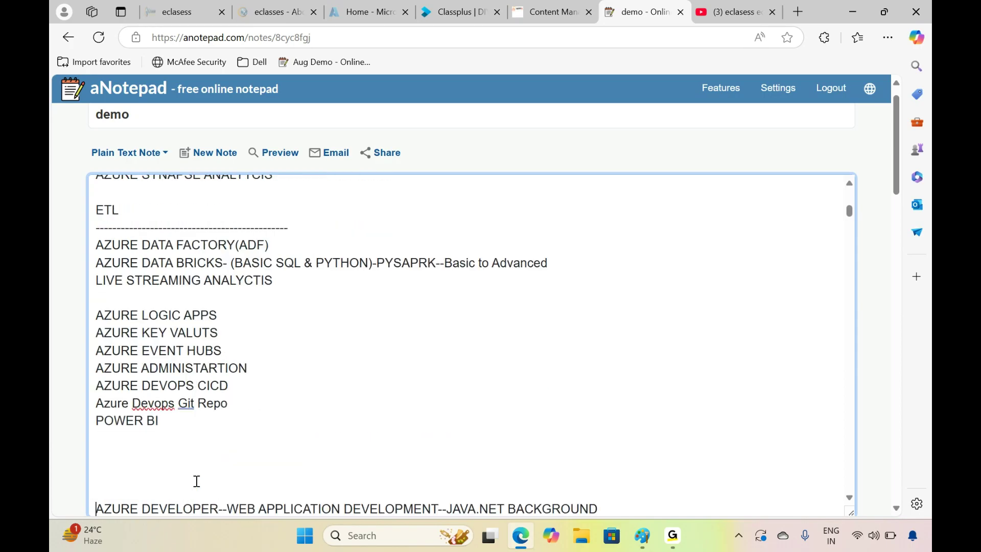
Examine the individual ETL entries and the additional services from Azure Logic Apps through Power BI in the note.
{"action": "left_click_drag", "start_coordinate": [282, 249], "coordinate": [120, 245]}
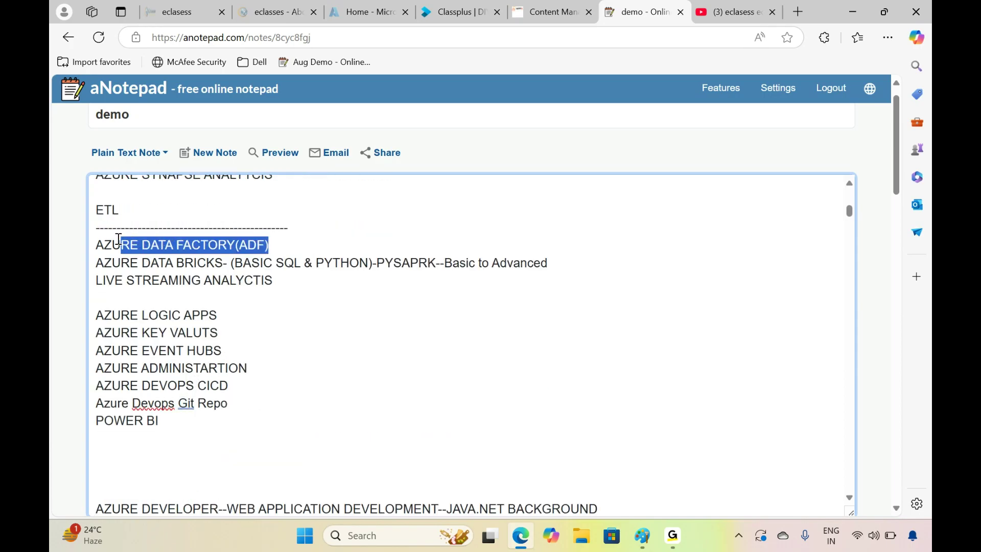
{"action": "left_click_drag", "start_coordinate": [377, 263], "coordinate": [177, 262]}
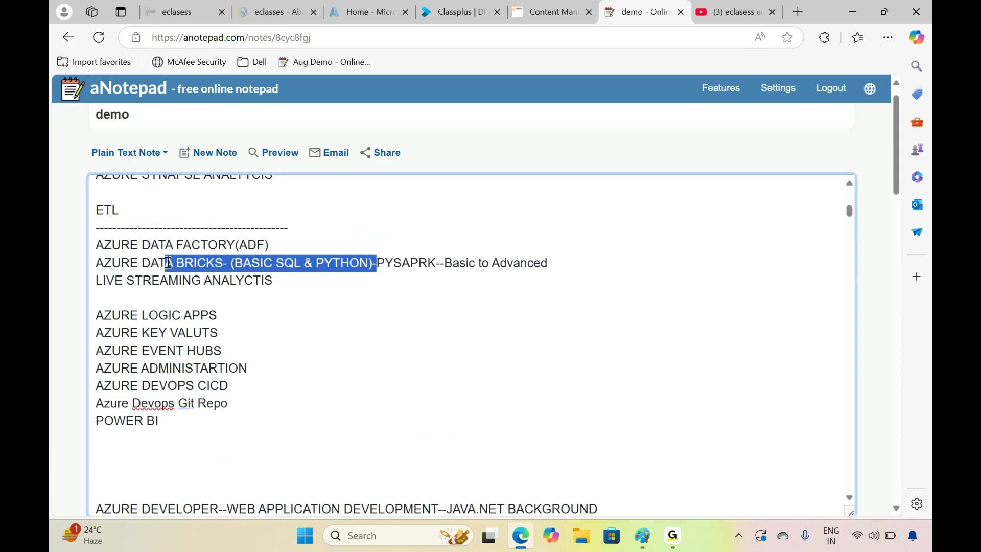
{"action": "double_click", "coordinate": [415, 263]}
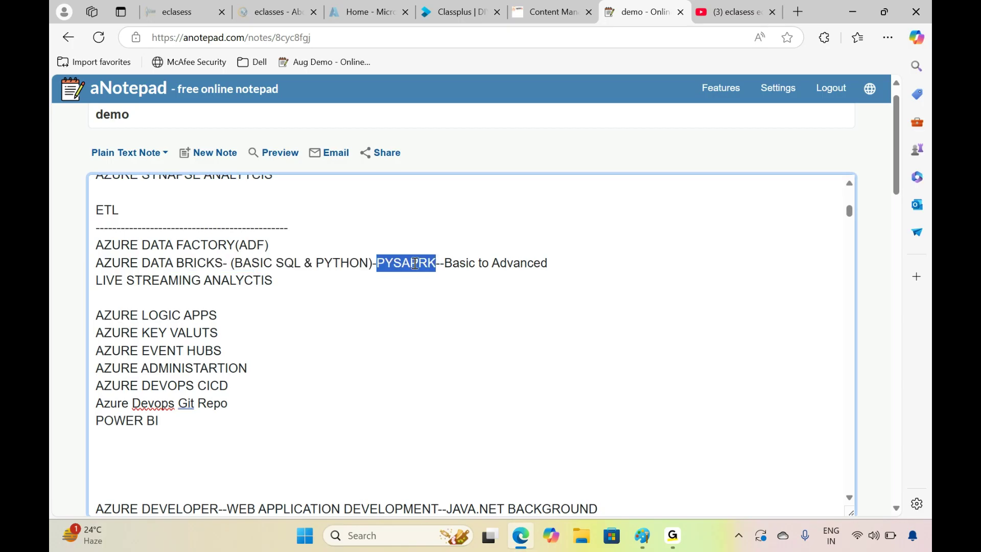
{"action": "left_click_drag", "start_coordinate": [296, 275], "coordinate": [146, 218]}
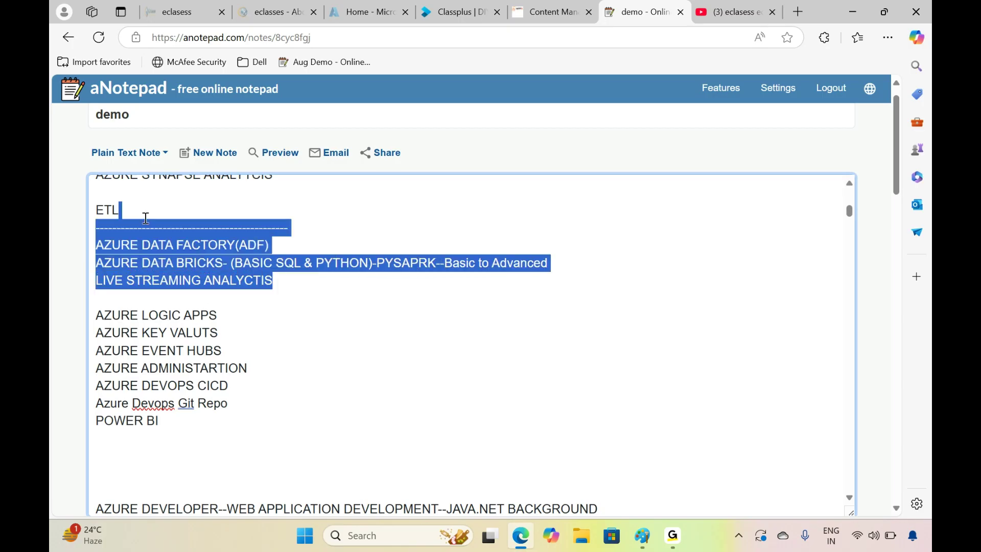
{"action": "left_click_drag", "start_coordinate": [94, 308], "coordinate": [175, 427]}
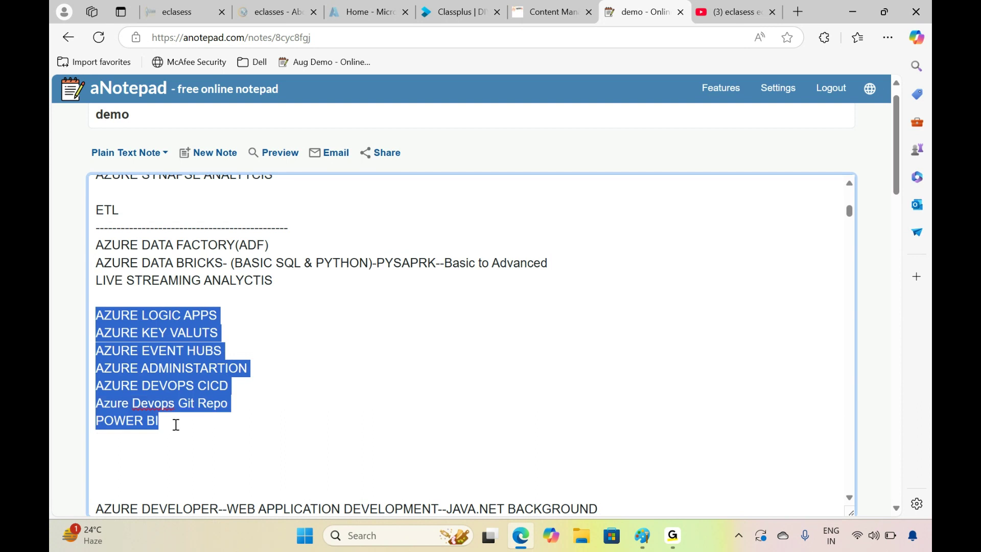
{"action": "left_click", "coordinate": [176, 425]}
{"action": "left_click_drag", "start_coordinate": [243, 400], "coordinate": [97, 384]}
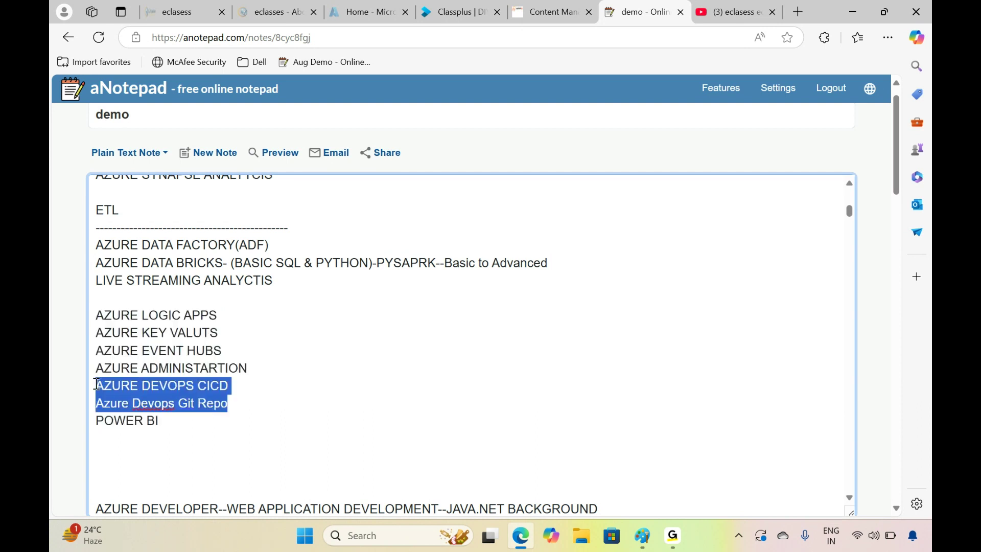
{"action": "left_click_drag", "start_coordinate": [176, 420], "coordinate": [86, 425]}
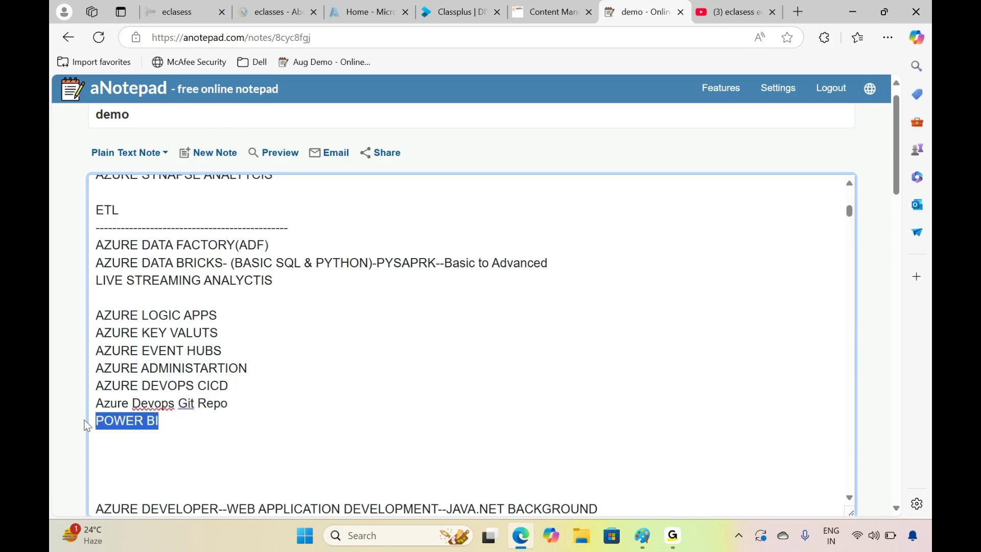
{"action": "left_click", "coordinate": [208, 431]}
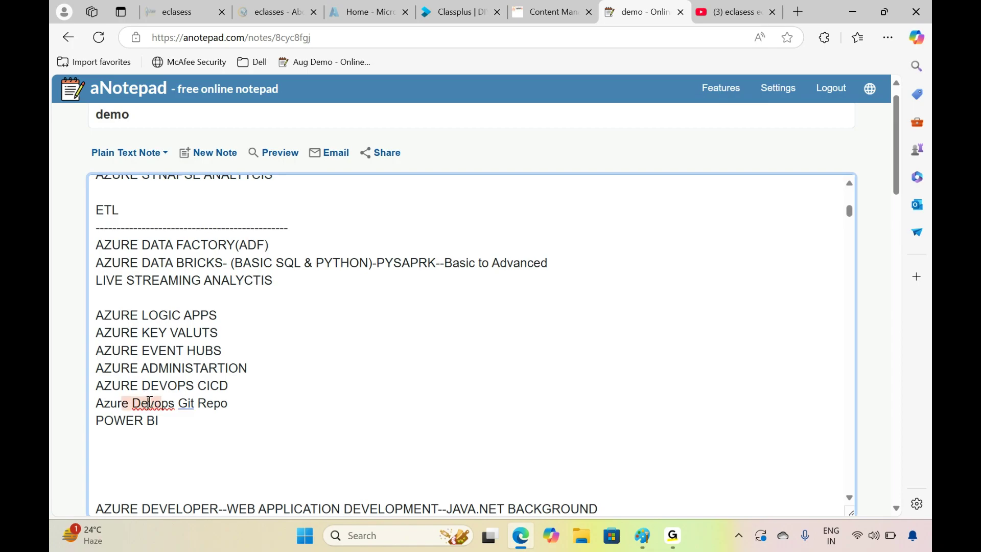
{"action": "left_click_drag", "start_coordinate": [182, 419], "coordinate": [83, 224]}
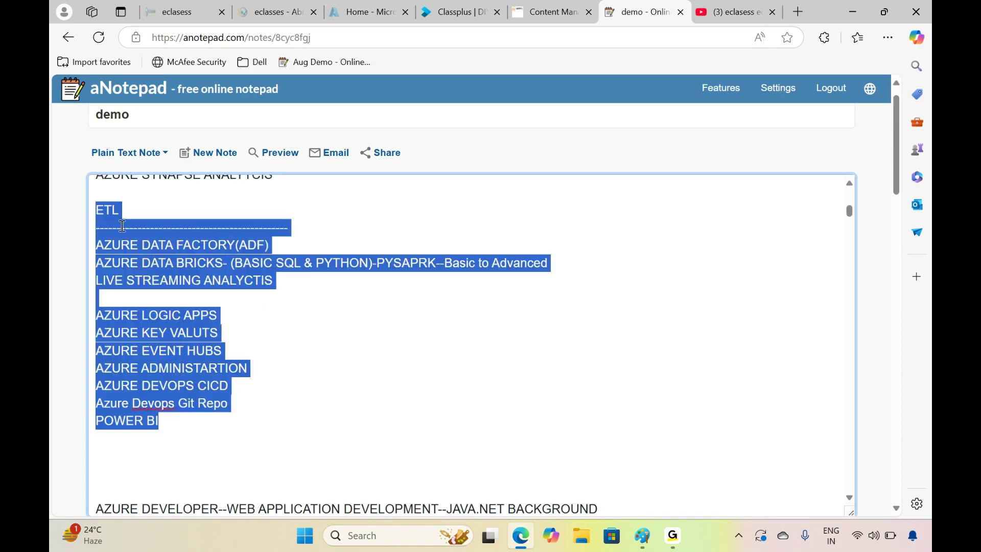
{"action": "left_click", "coordinate": [266, 315]}
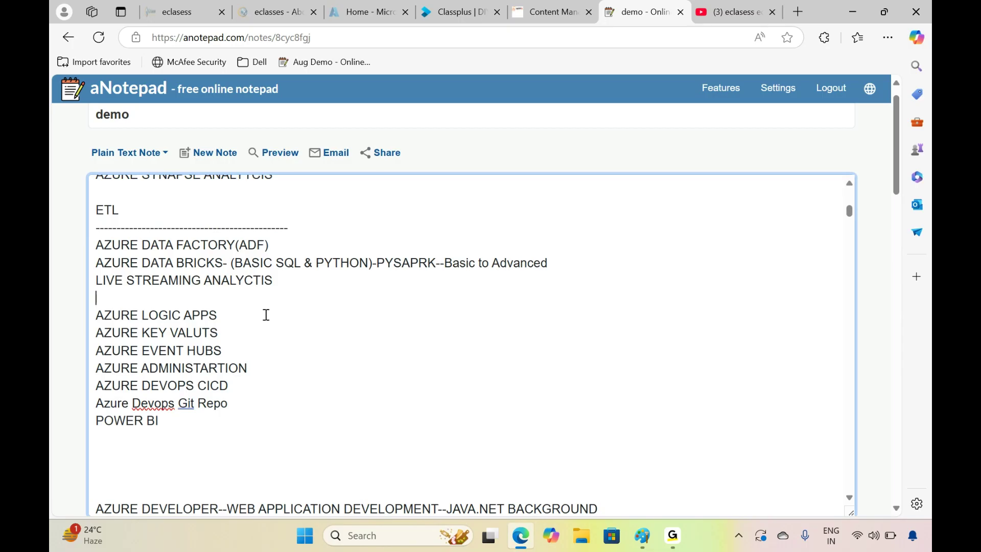
{"action": "scroll", "coordinate": [266, 314], "scroll_direction": "up", "scroll_amount": 4}
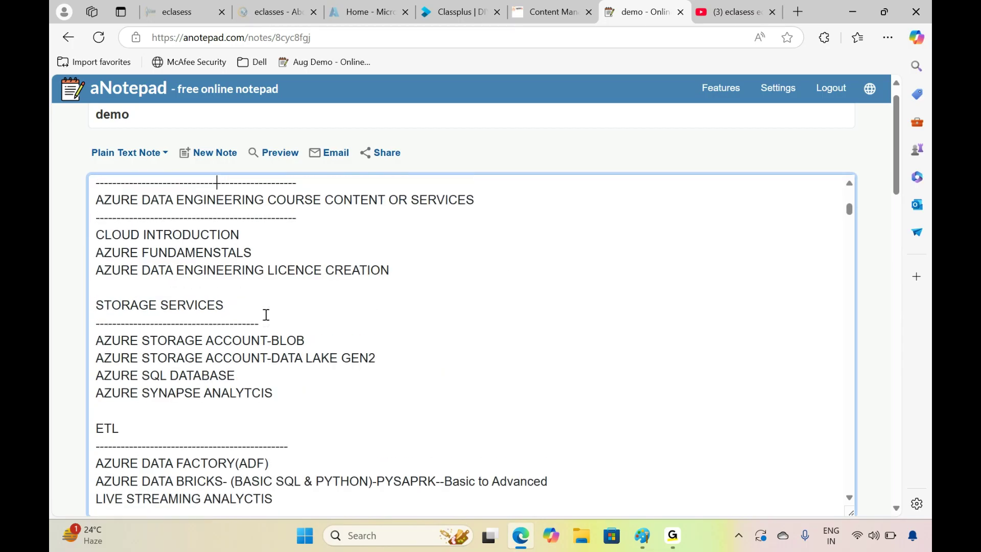
Switch to the Azure portal, look over its web address and open the list of all services.
{"action": "left_click", "coordinate": [369, 9]}
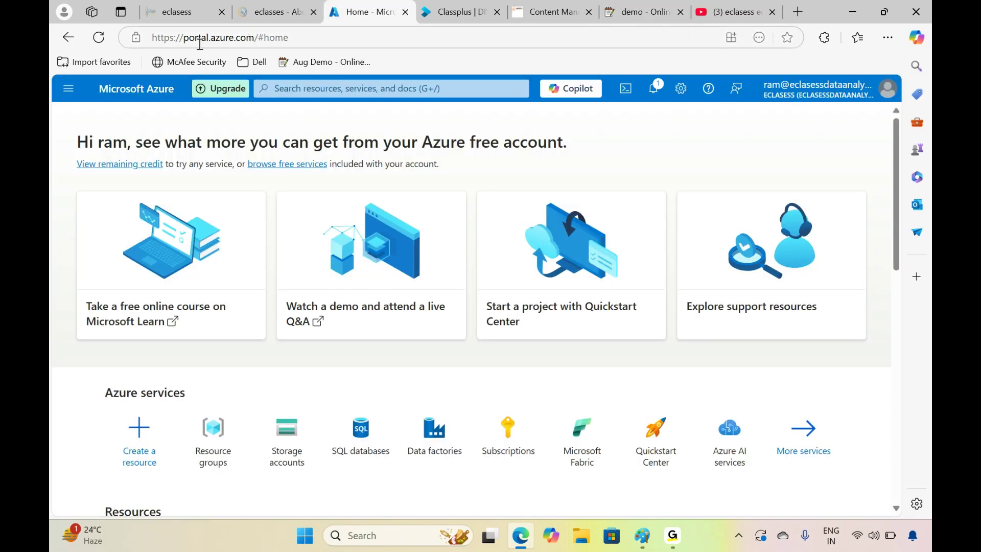
{"action": "left_click", "coordinate": [183, 38]}
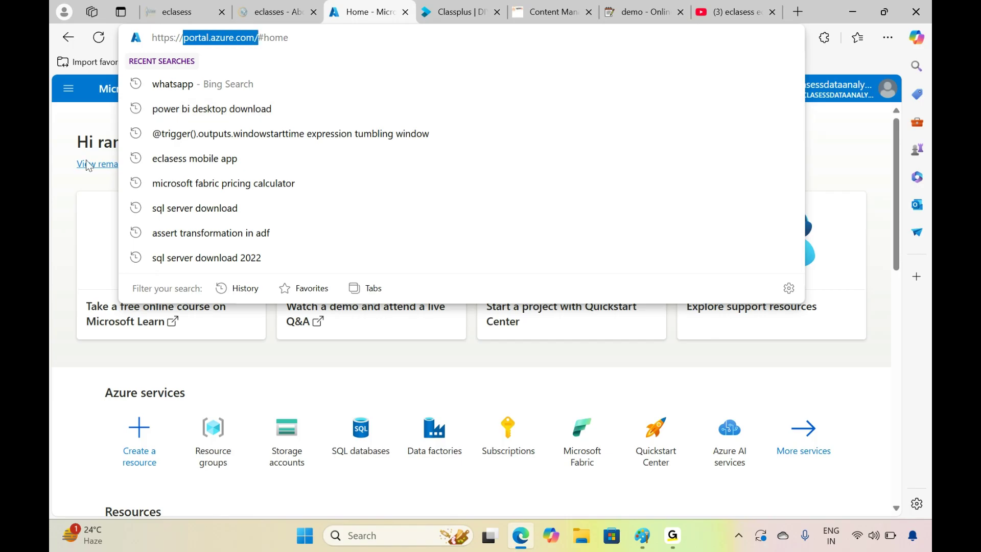
{"action": "left_click", "coordinate": [64, 199]}
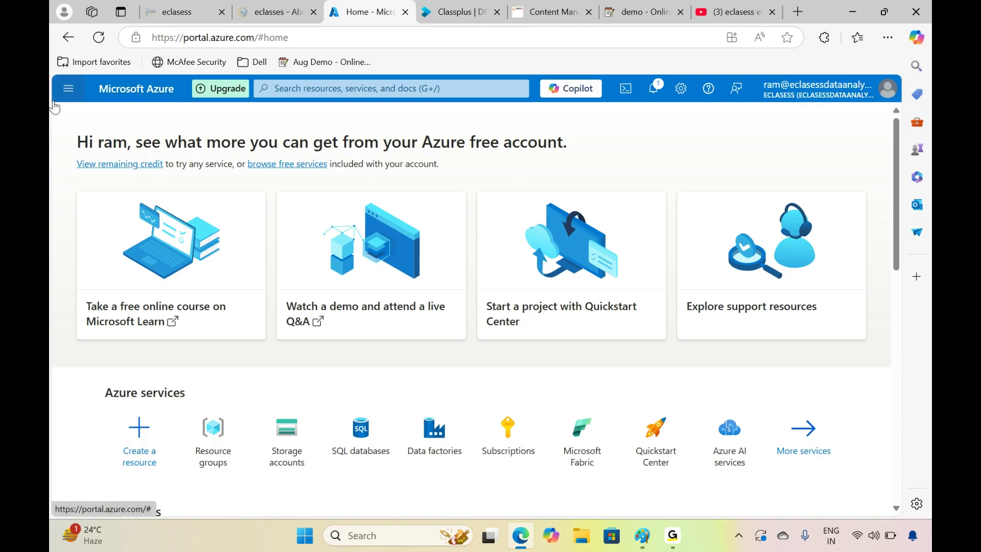
{"action": "left_click", "coordinate": [69, 90]}
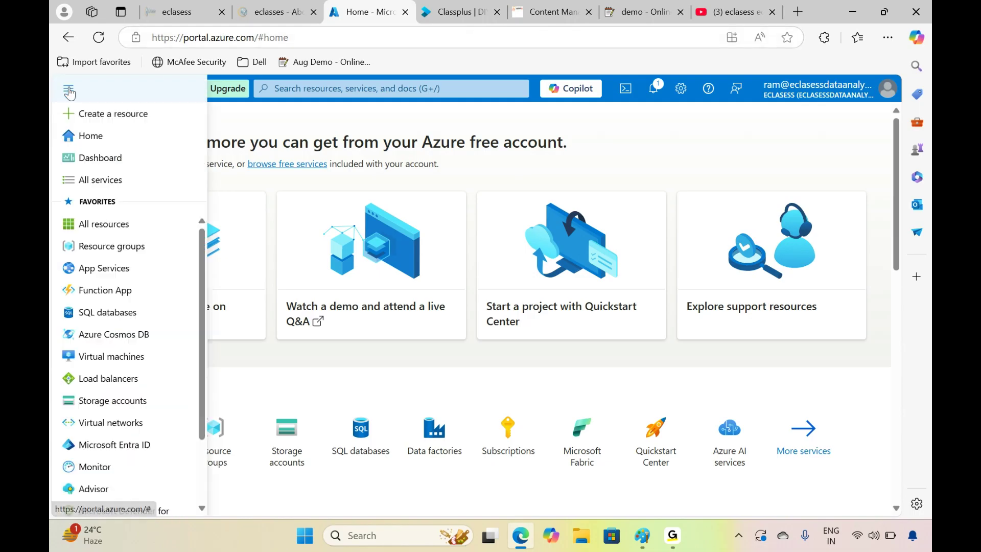
{"action": "left_click", "coordinate": [105, 183]}
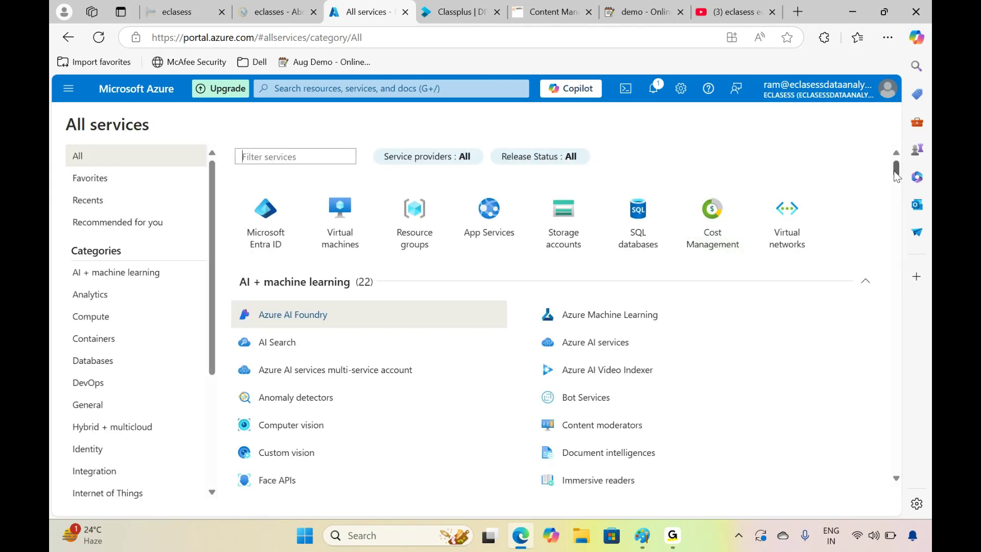
{"action": "left_click_drag", "start_coordinate": [896, 169], "coordinate": [889, 148]}
Search the Azure portal for "storage" and dismiss the saved-password suggestions.
{"action": "left_click", "coordinate": [395, 88]}
{"action": "type", "text": "s"}
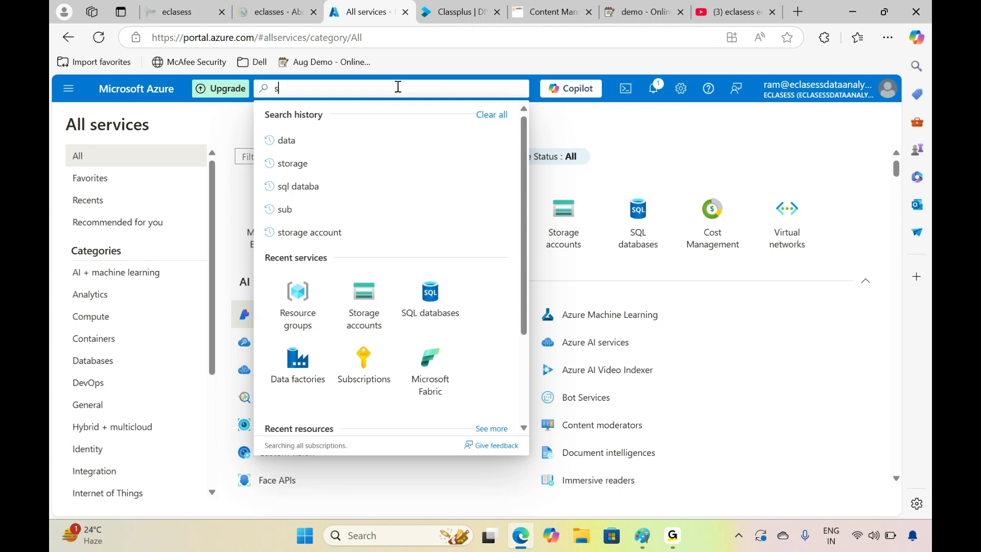
{"action": "type", "text": "torage"}
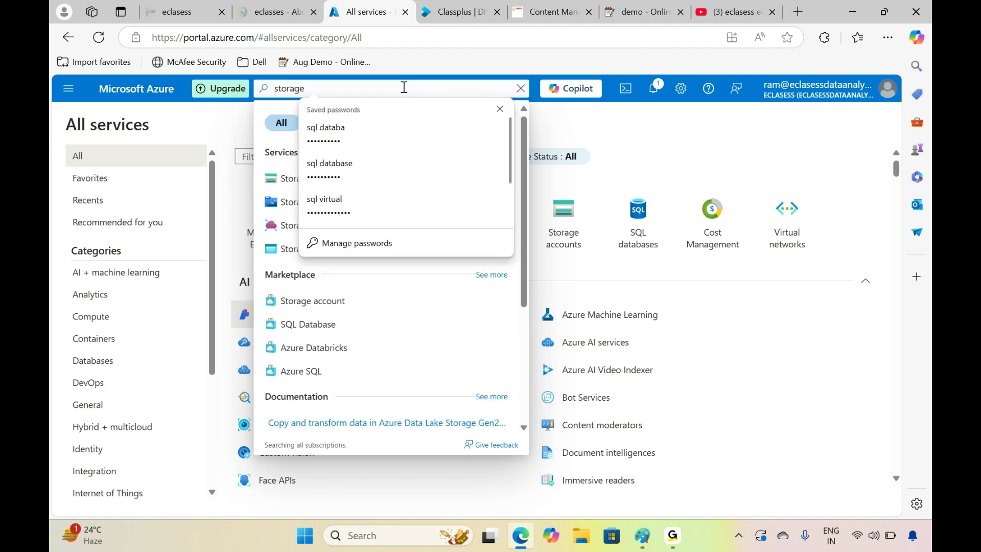
{"action": "left_click", "coordinate": [501, 109]}
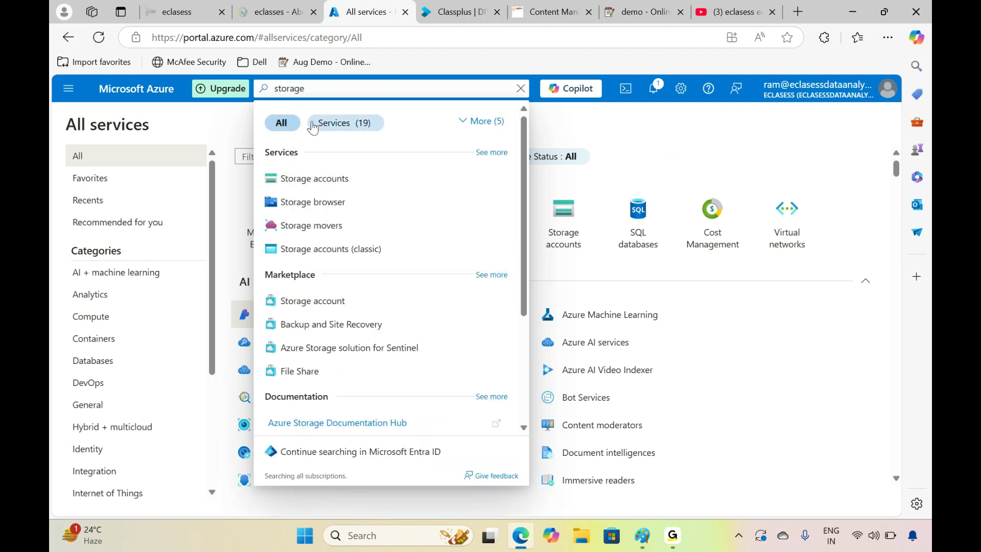
Search the portal for "data fa", open the Data factories service and start creating a data factory.
{"action": "key", "text": "ctrl+a"}
{"action": "type", "text": "data fa"}
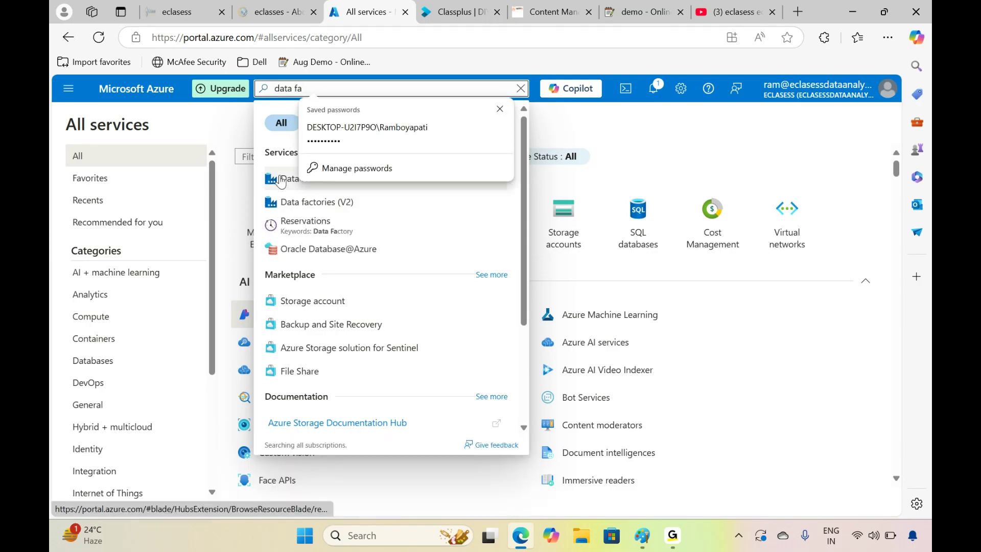
{"action": "left_click", "coordinate": [280, 177]}
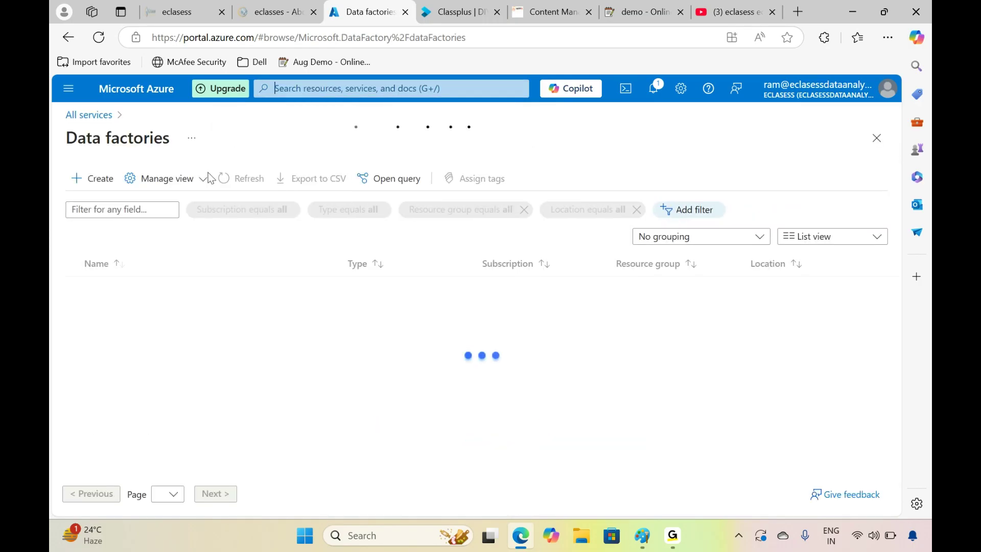
{"action": "left_click", "coordinate": [488, 472]}
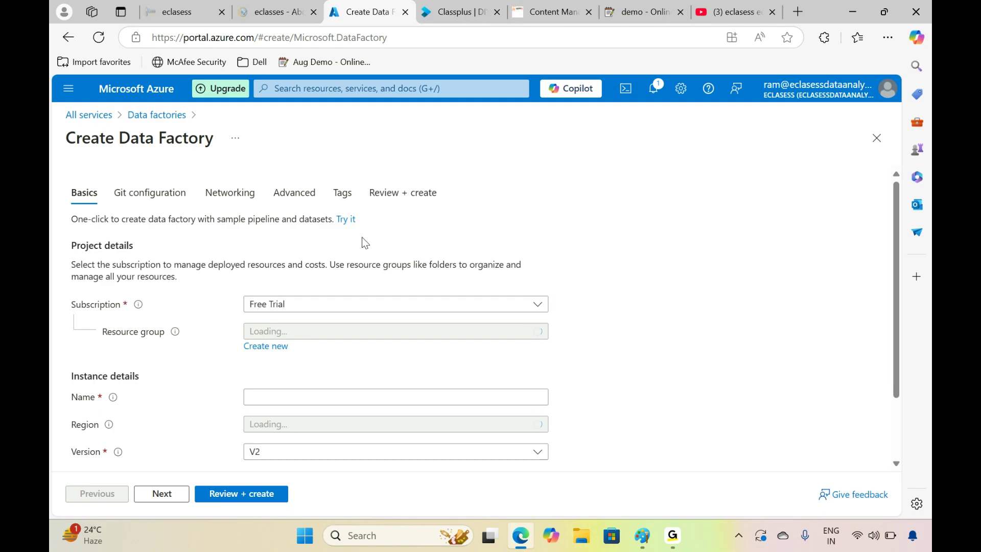
Create a new resource group named eclasessgrp for the data factory.
{"action": "left_click", "coordinate": [280, 333]}
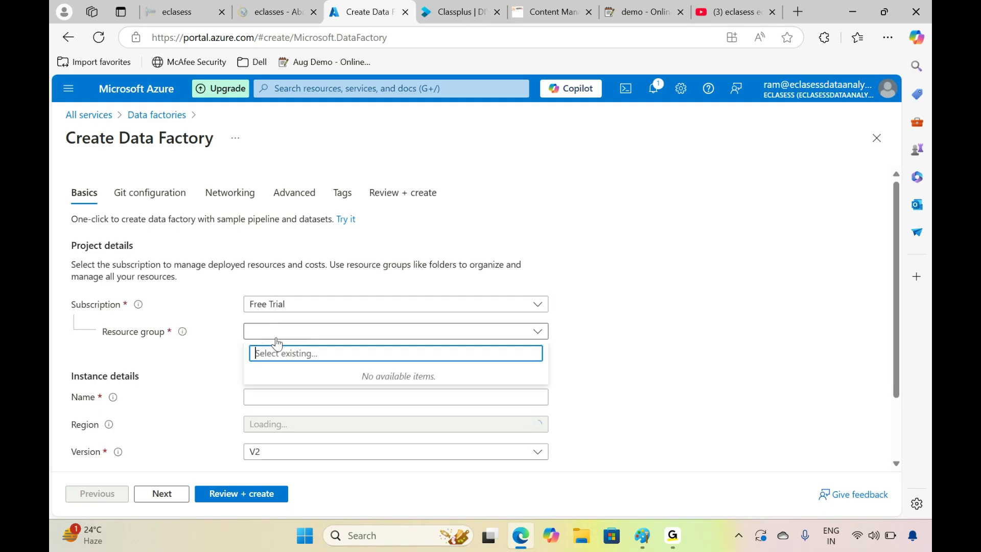
{"action": "left_click", "coordinate": [197, 353]}
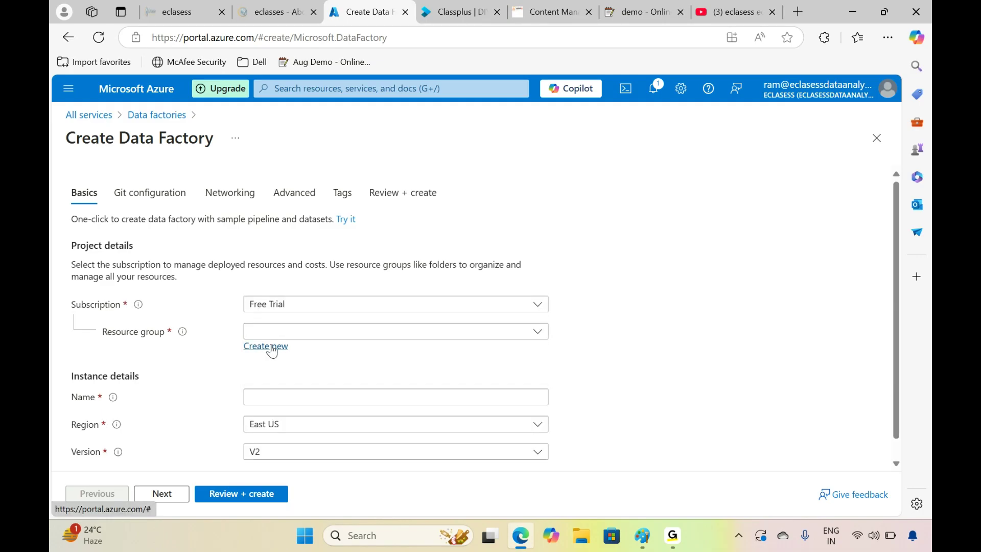
{"action": "left_click", "coordinate": [271, 352]}
{"action": "type", "text": "eclasess"}
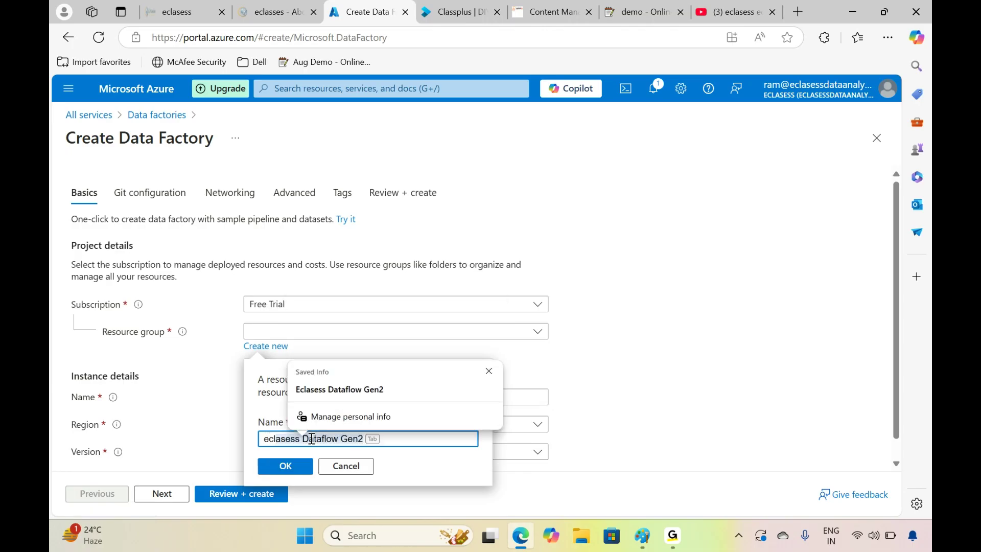
{"action": "type", "text": "grp"}
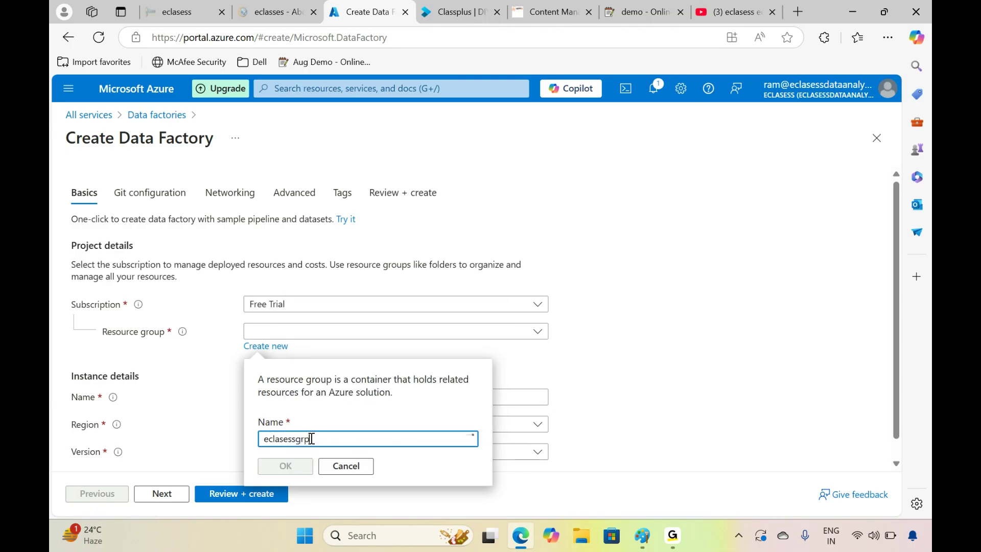
{"action": "left_click", "coordinate": [308, 467]}
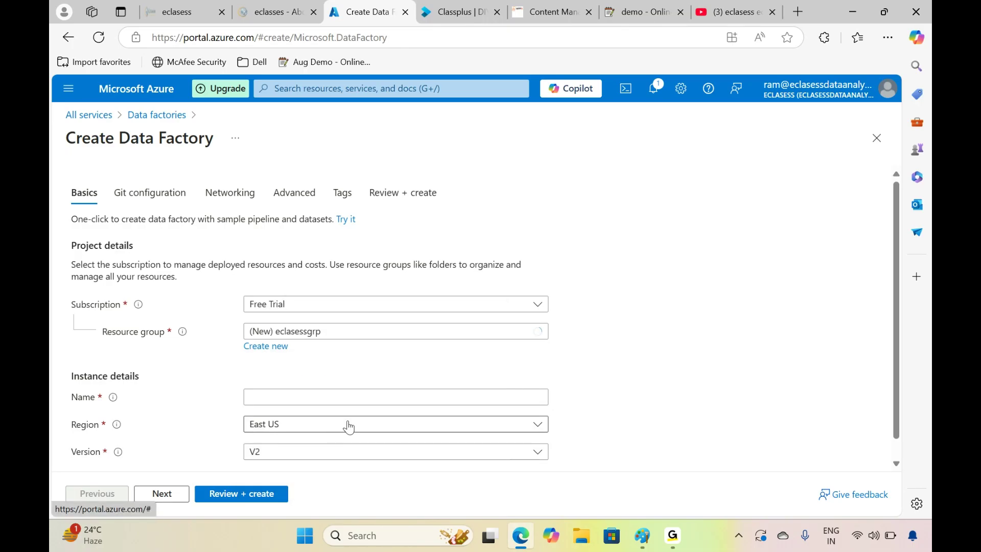
Name the data factory sgfdfd1234 and submit its settings for review and validation.
{"action": "left_click", "coordinate": [368, 396]}
{"action": "type", "text": "sgfdfd1234"}
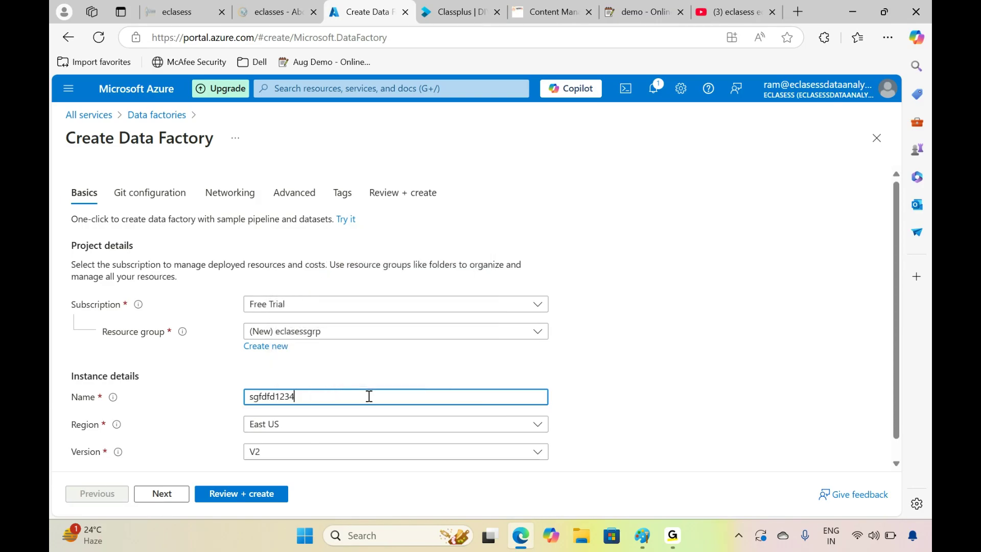
{"action": "left_click", "coordinate": [259, 500]}
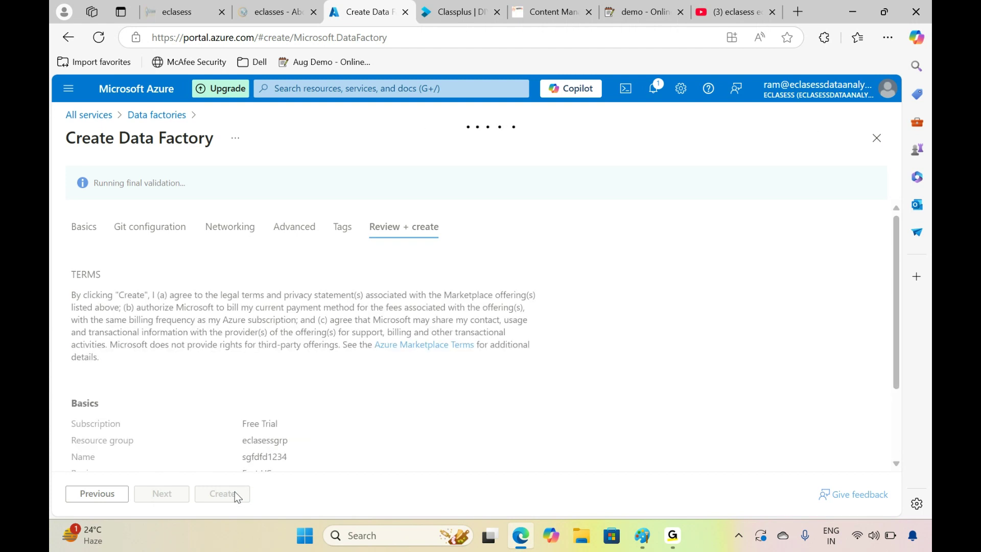
Deploy the validated data factory, open the new resource and launch Azure Data Factory Studio.
{"action": "left_click", "coordinate": [236, 494]}
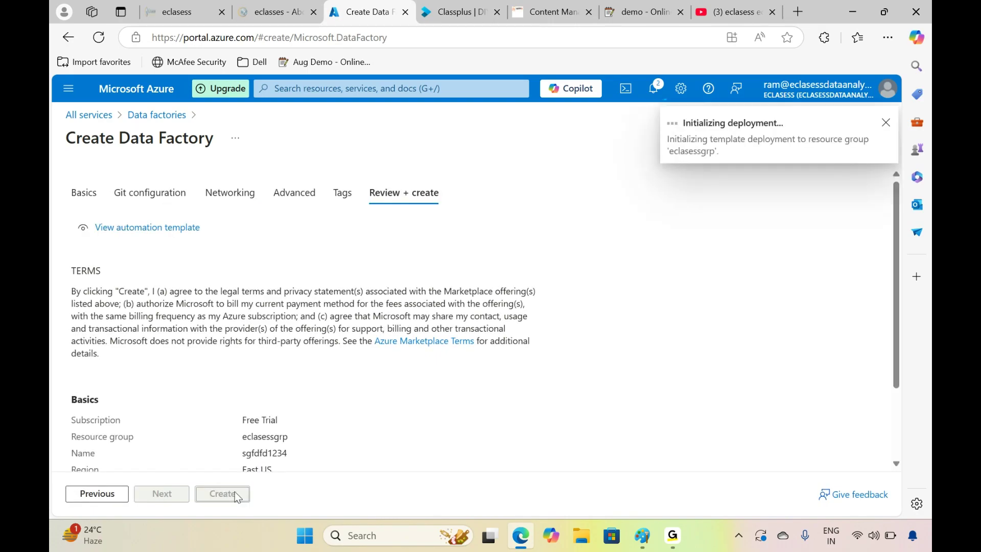
{"action": "left_click_drag", "start_coordinate": [119, 138], "coordinate": [211, 148]}
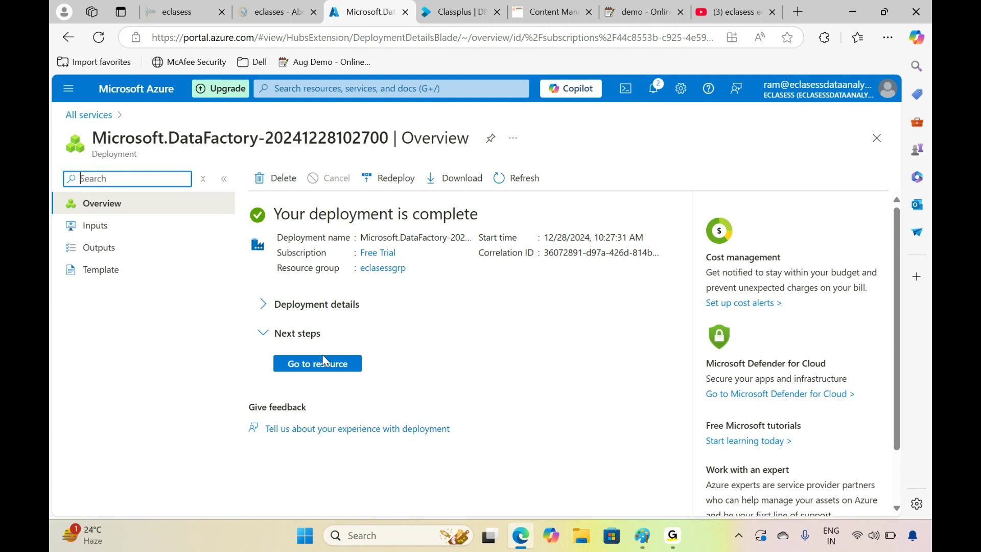
{"action": "left_click", "coordinate": [323, 362]}
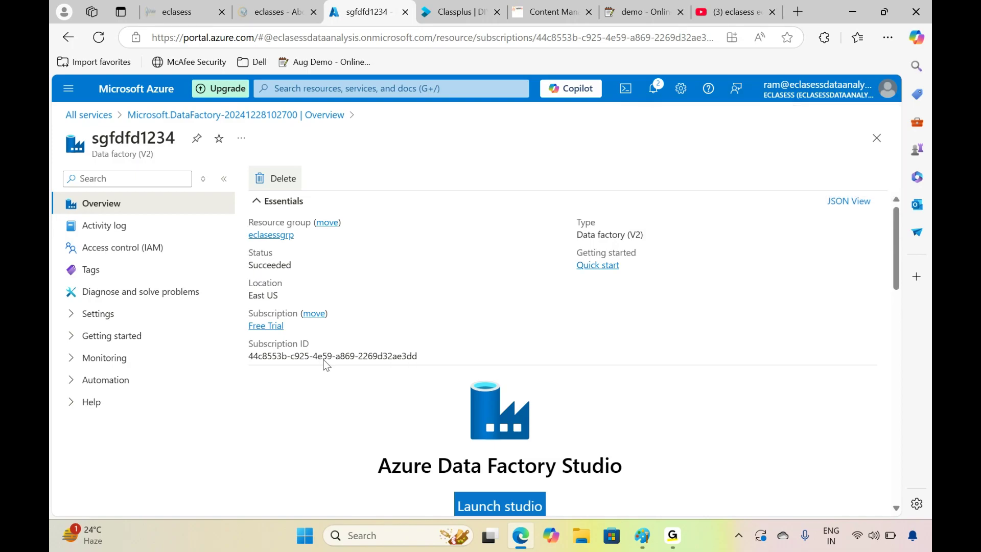
{"action": "left_click", "coordinate": [521, 506]}
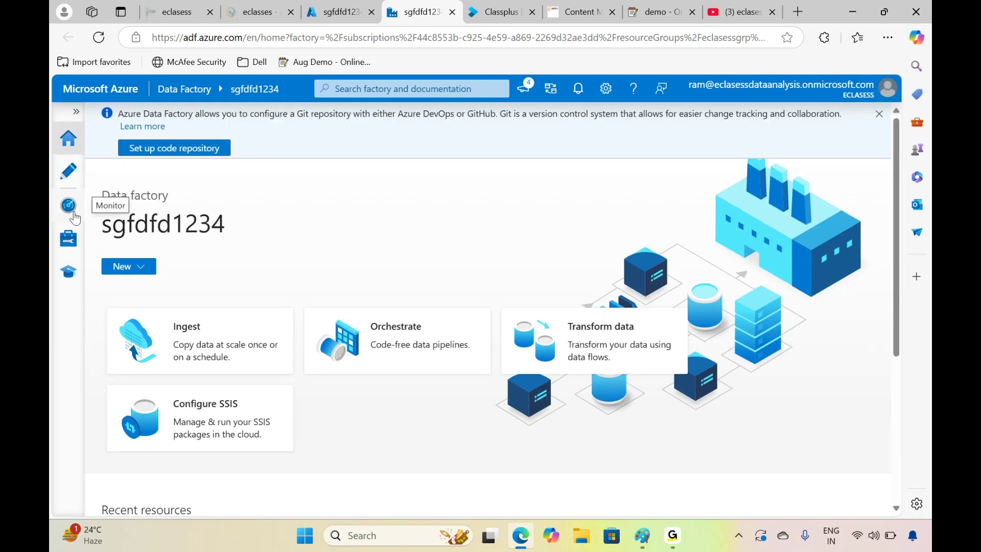
Create a new pipeline in the factory's authoring workspace and place a Copy data activity on its canvas.
{"action": "left_click", "coordinate": [68, 171]}
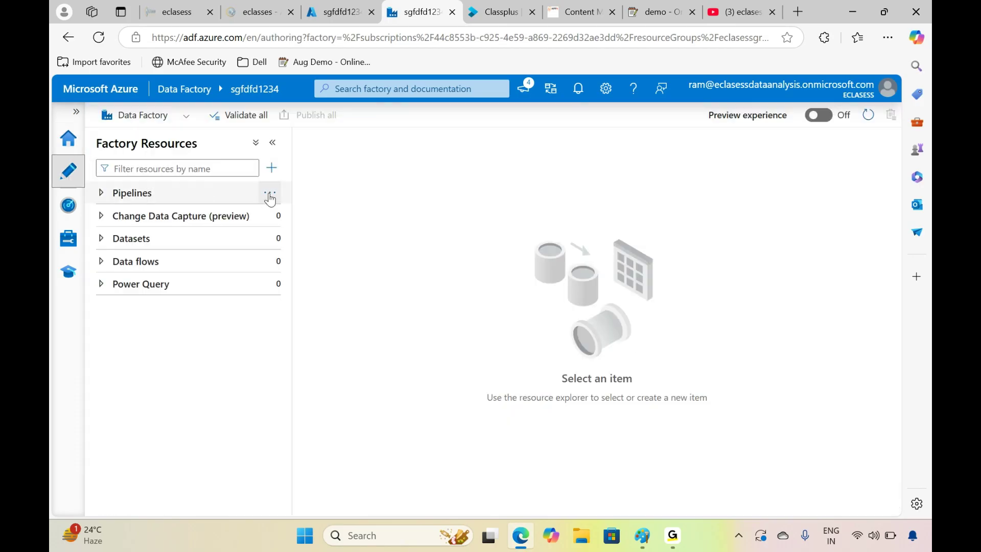
{"action": "left_click", "coordinate": [270, 193]}
{"action": "left_click", "coordinate": [295, 215]}
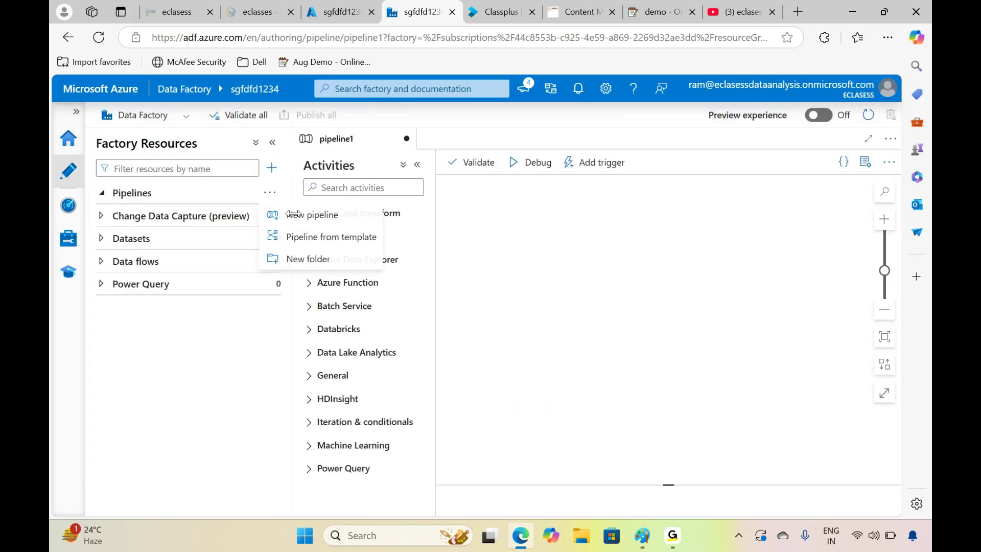
{"action": "left_click_drag", "start_coordinate": [337, 238], "coordinate": [528, 241]}
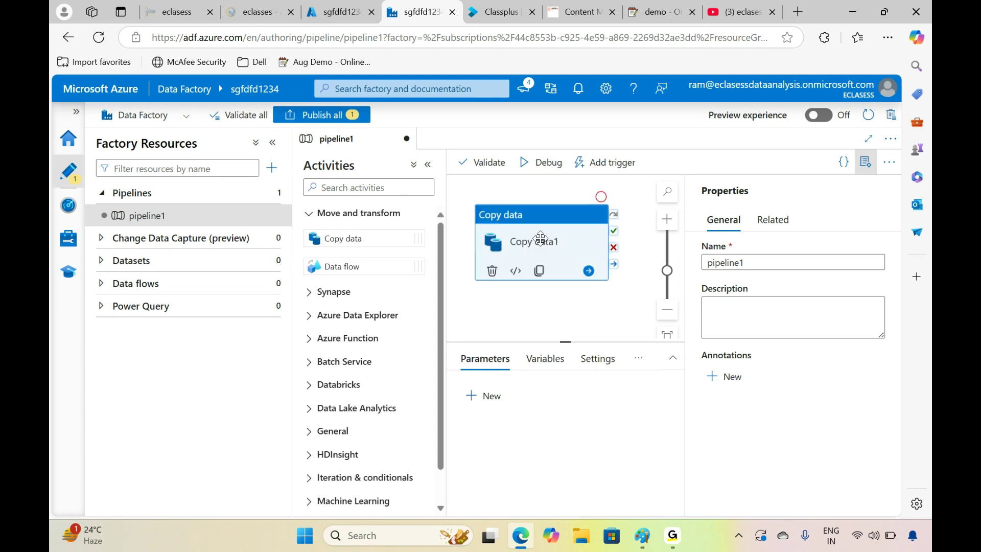
Add a Data flow activity beside Copy data and link the two with an on-success dependency.
{"action": "left_click", "coordinate": [865, 163]}
{"action": "left_click_drag", "start_coordinate": [355, 267], "coordinate": [741, 235]}
{"action": "left_click_drag", "start_coordinate": [614, 235], "coordinate": [751, 242]}
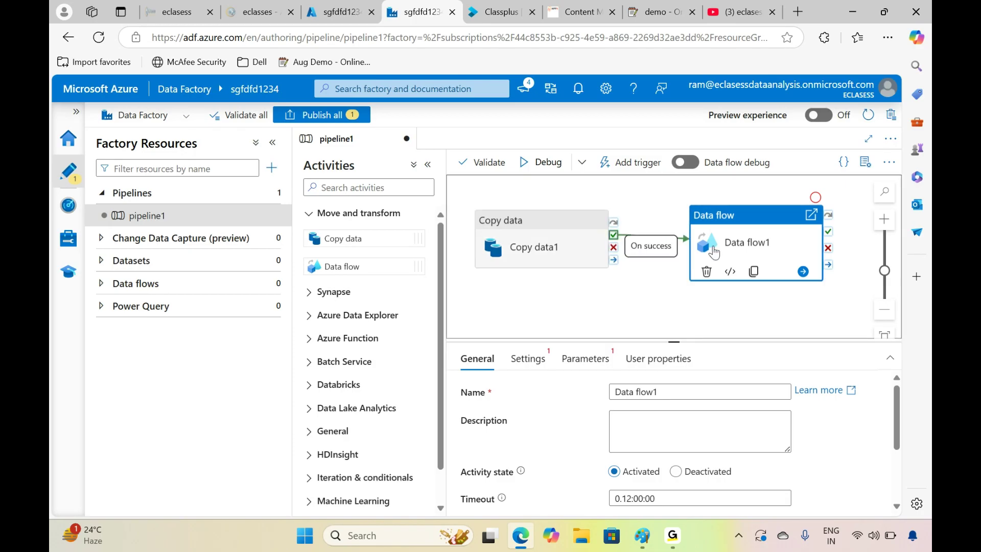
{"action": "left_click_drag", "start_coordinate": [614, 236], "coordinate": [741, 245]}
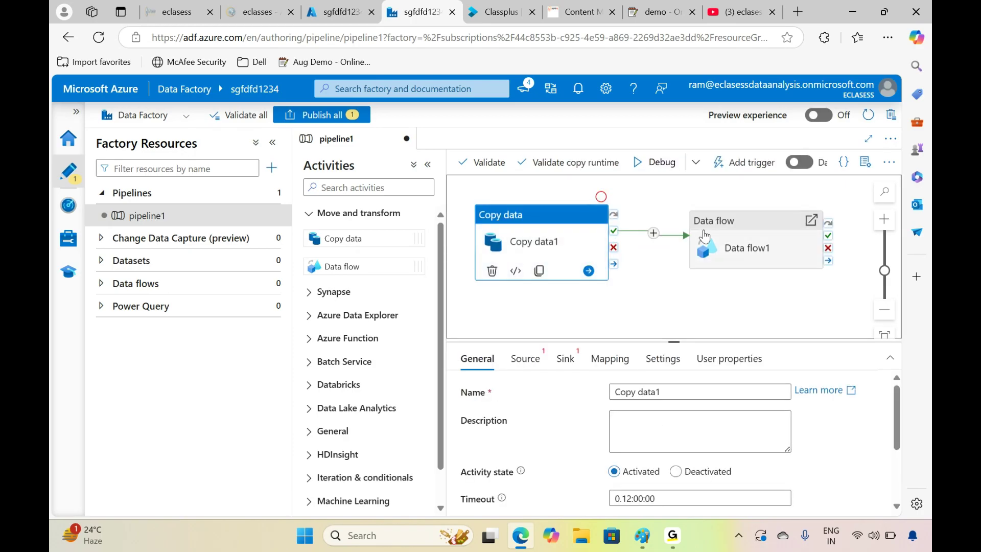
Return to the Azure portal, search all services for "storage" and start creating a storage account.
{"action": "left_click", "coordinate": [343, 7]}
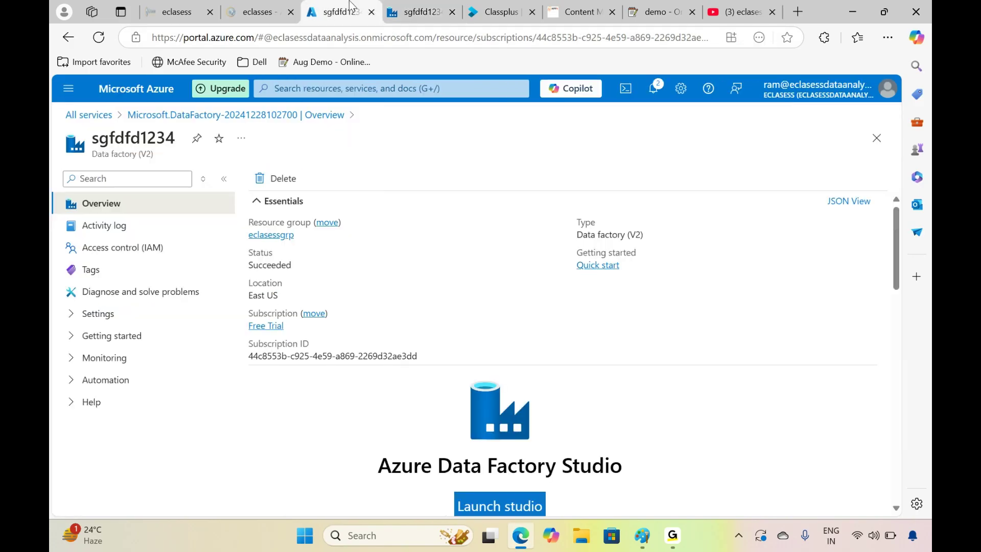
{"action": "left_click", "coordinate": [87, 115]}
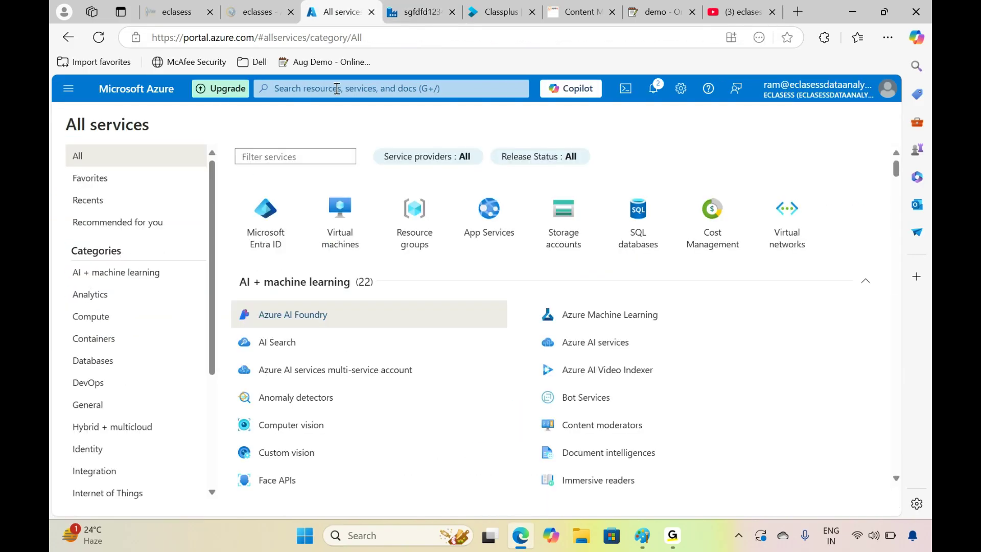
{"action": "left_click", "coordinate": [337, 89]}
{"action": "type", "text": "storage"}
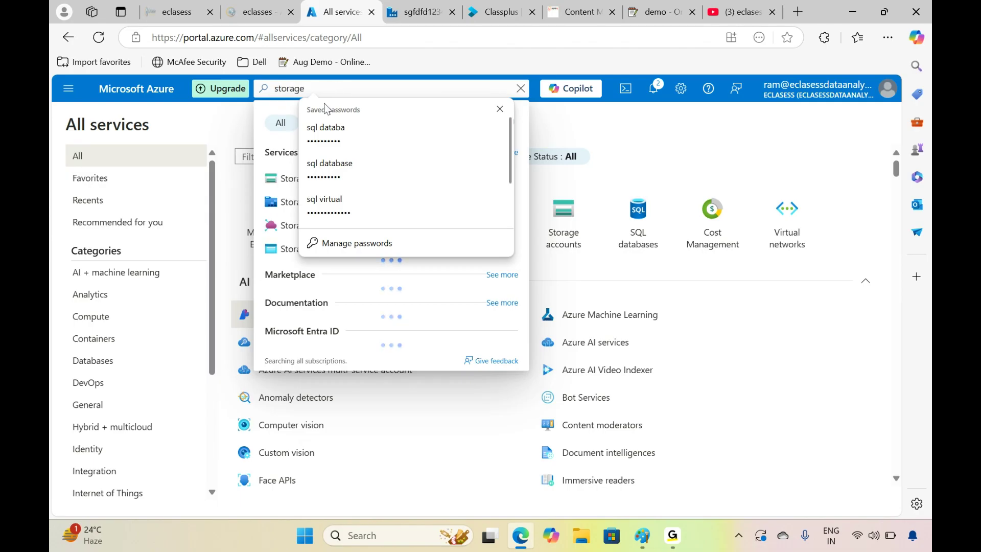
{"action": "left_click", "coordinate": [280, 177]}
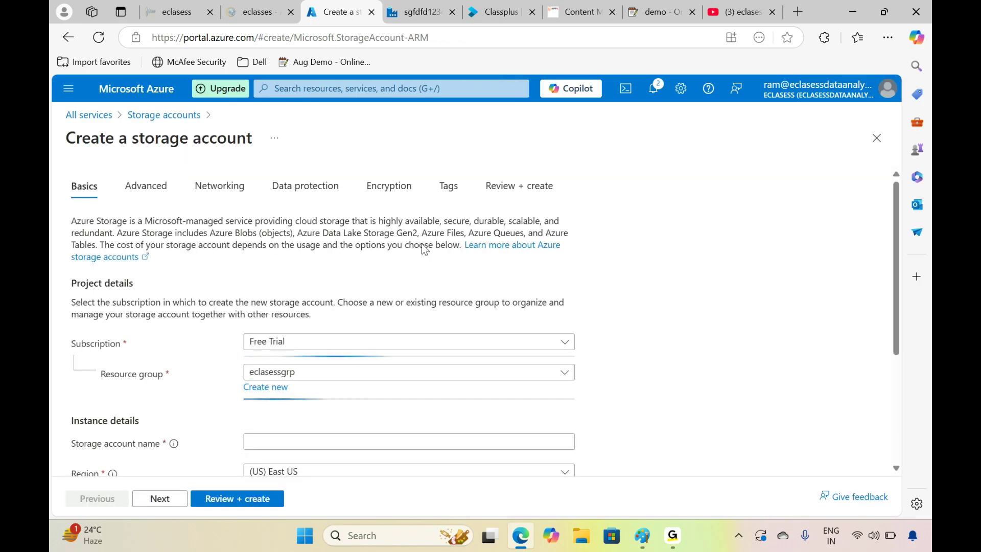
Create the storage account eclasessdsf1234 with Azure Blob Storage or Azure Data Lake Storage Gen 2 as primary service.
{"action": "left_click", "coordinate": [344, 443]}
{"action": "type", "text": "eclasessdsf1234"}
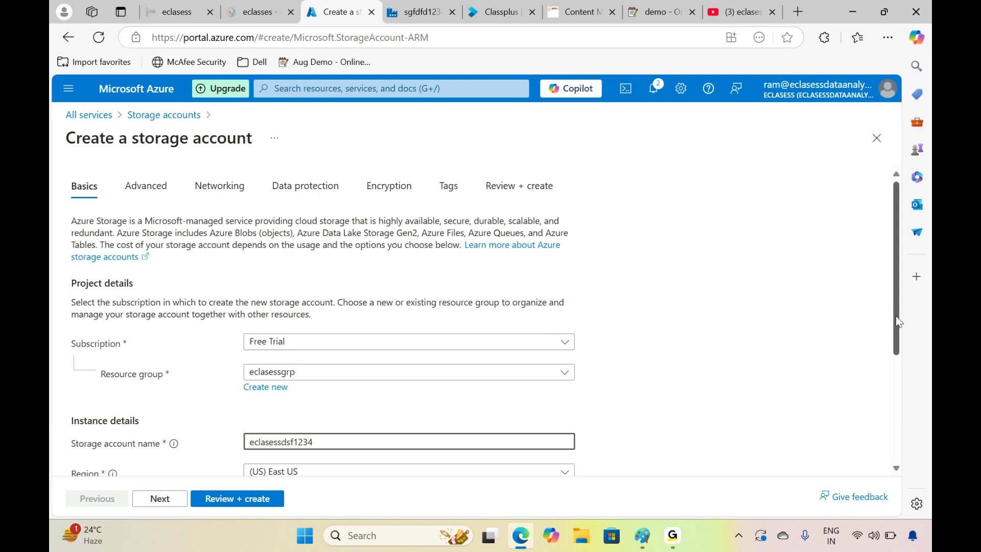
{"action": "left_click_drag", "start_coordinate": [896, 316], "coordinate": [900, 400]}
{"action": "left_click", "coordinate": [369, 366]}
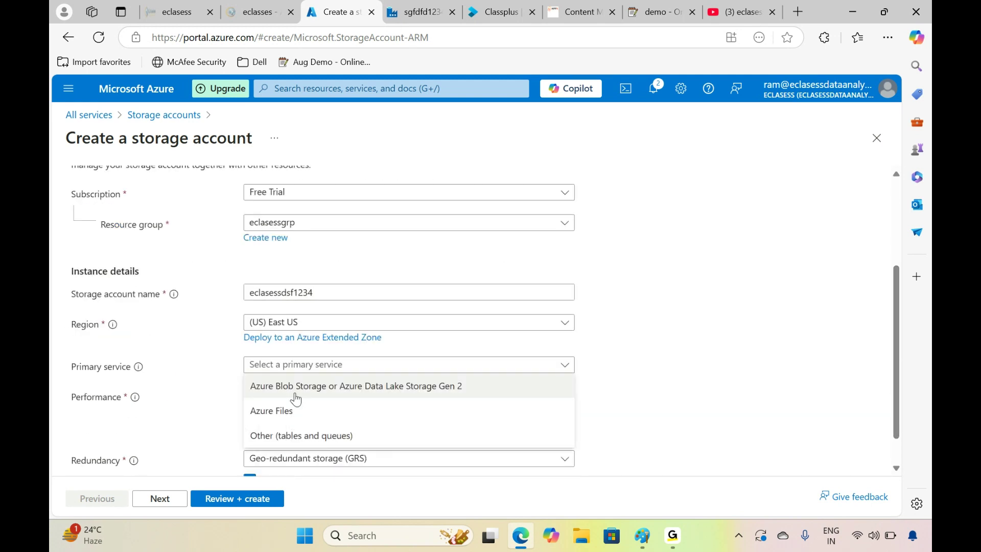
{"action": "left_click", "coordinate": [329, 394]}
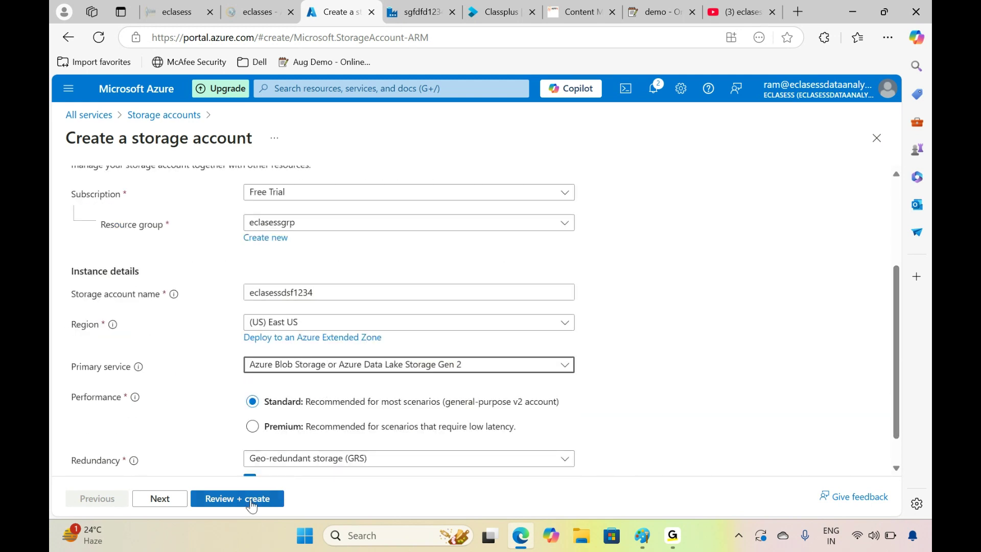
{"action": "left_click", "coordinate": [252, 505]}
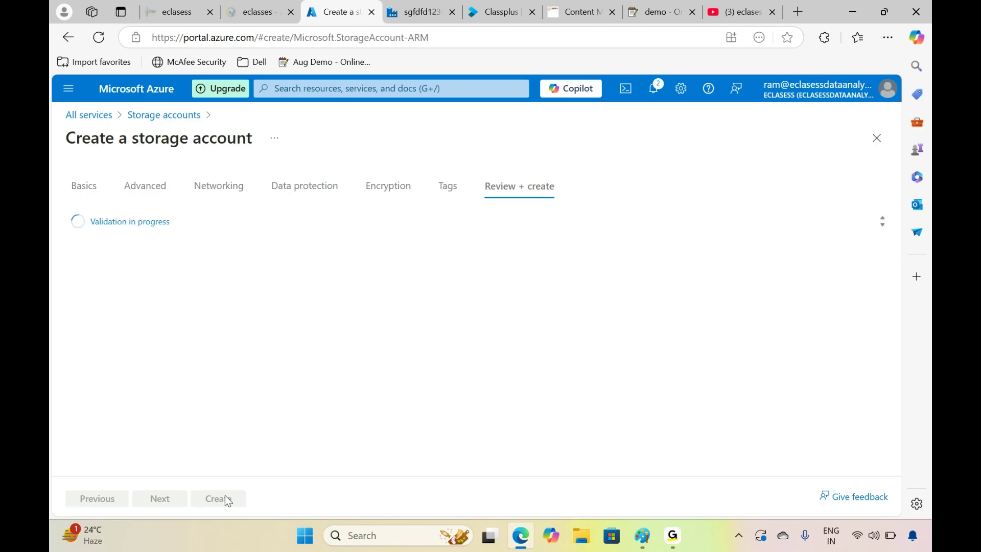
{"action": "left_click", "coordinate": [227, 499]}
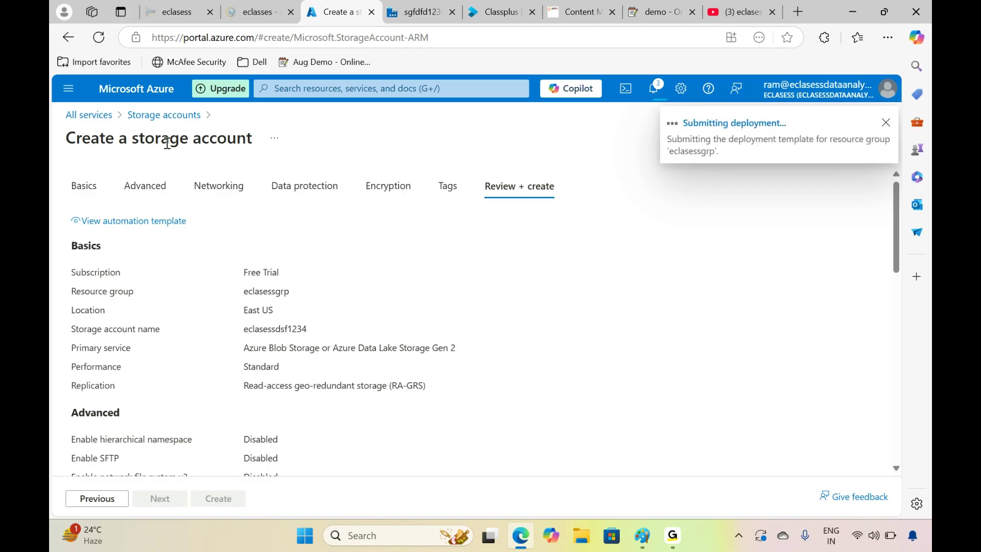
{"action": "left_click_drag", "start_coordinate": [133, 139], "coordinate": [259, 145]}
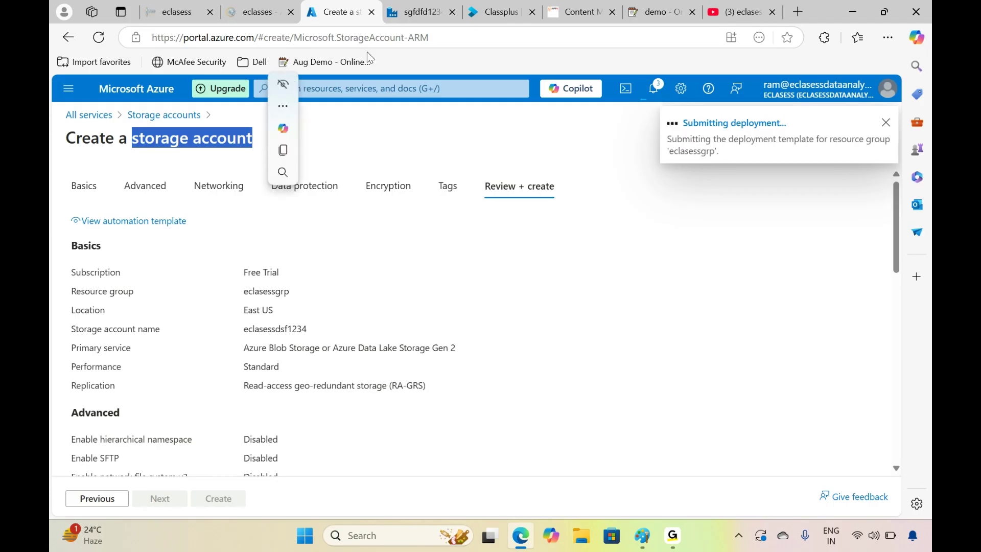
Switch to the Paint architecture diagram and outline the storage accounts and the database boxes with green rectangles, the second about 203 × 331 px.
{"action": "left_click", "coordinate": [644, 536]}
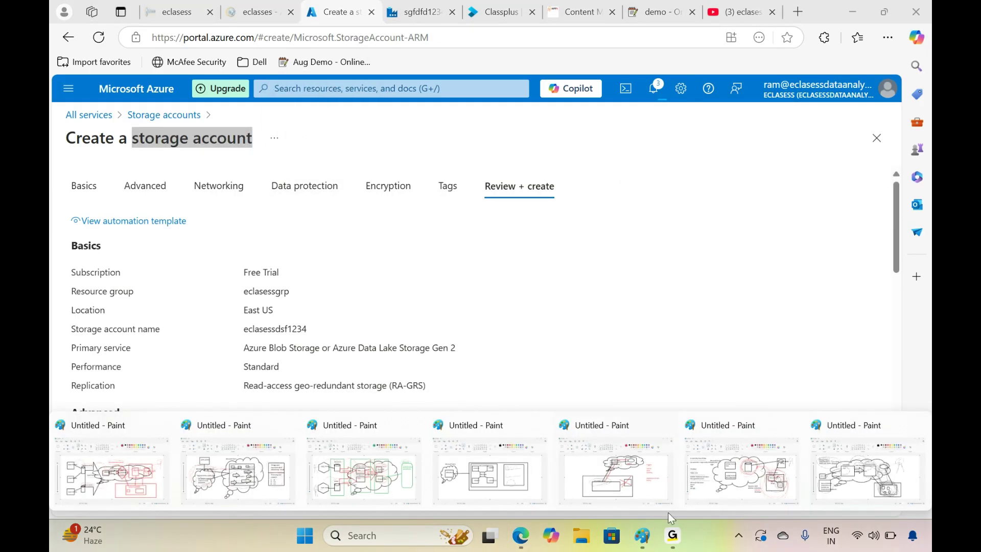
{"action": "left_click", "coordinate": [368, 477]}
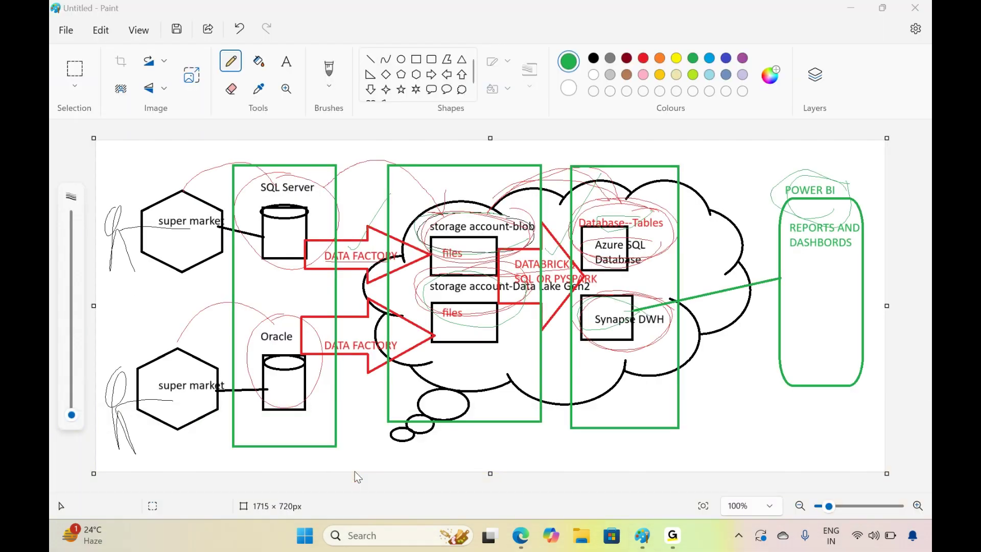
{"action": "left_click", "coordinate": [415, 59]}
{"action": "left_click_drag", "start_coordinate": [413, 179], "coordinate": [533, 353]}
{"action": "mouse_move", "coordinate": [577, 195]}
{"action": "left_mouse_down"}
{"action": "mouse_move", "coordinate": [662, 325]}
{"action": "mouse_move", "coordinate": [661, 359]}
{"action": "mouse_move", "coordinate": [671, 348]}
{"action": "left_mouse_up"}
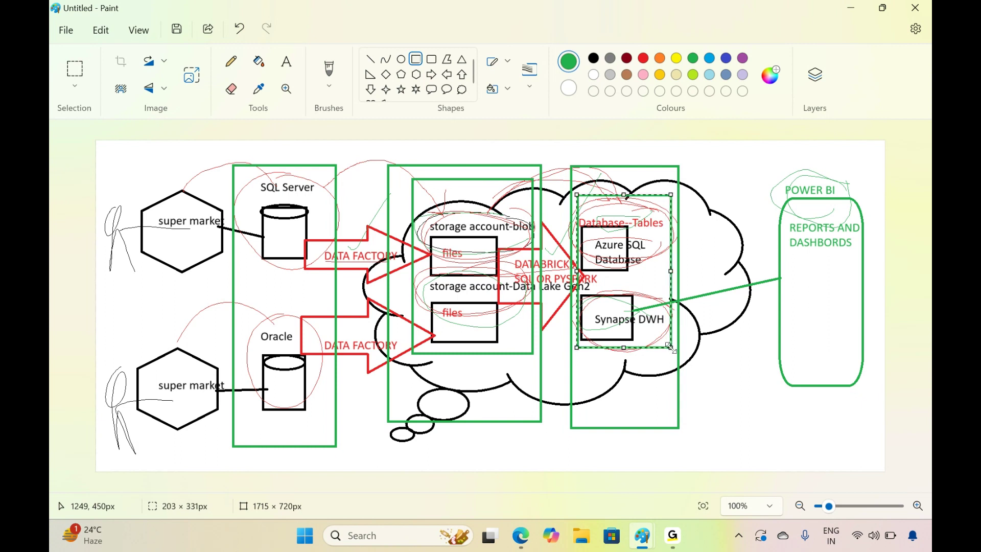
{"action": "left_click", "coordinate": [844, 6]}
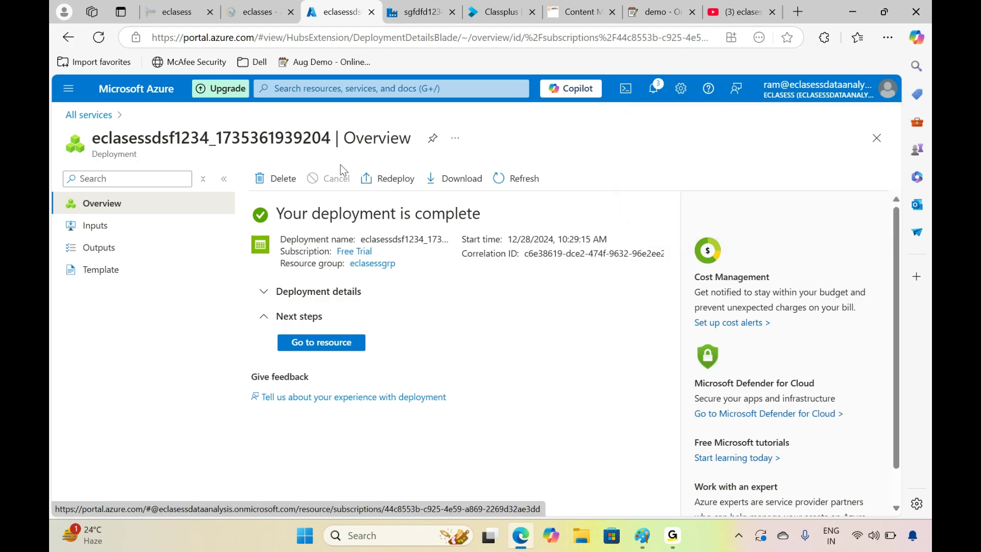
Open the deployed storage account, collapse its essentials and open the Blob service containers.
{"action": "left_click", "coordinate": [315, 347]}
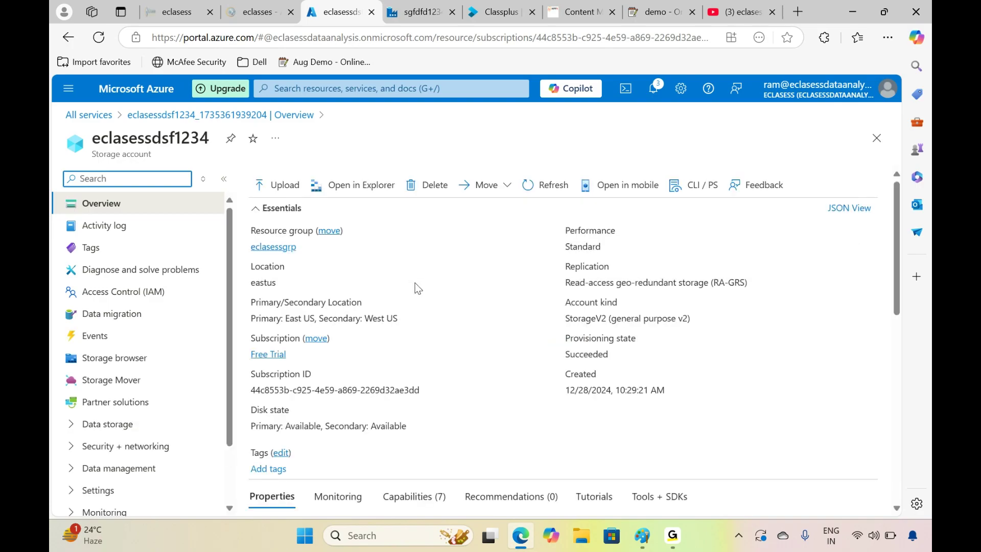
{"action": "left_click", "coordinate": [271, 209]}
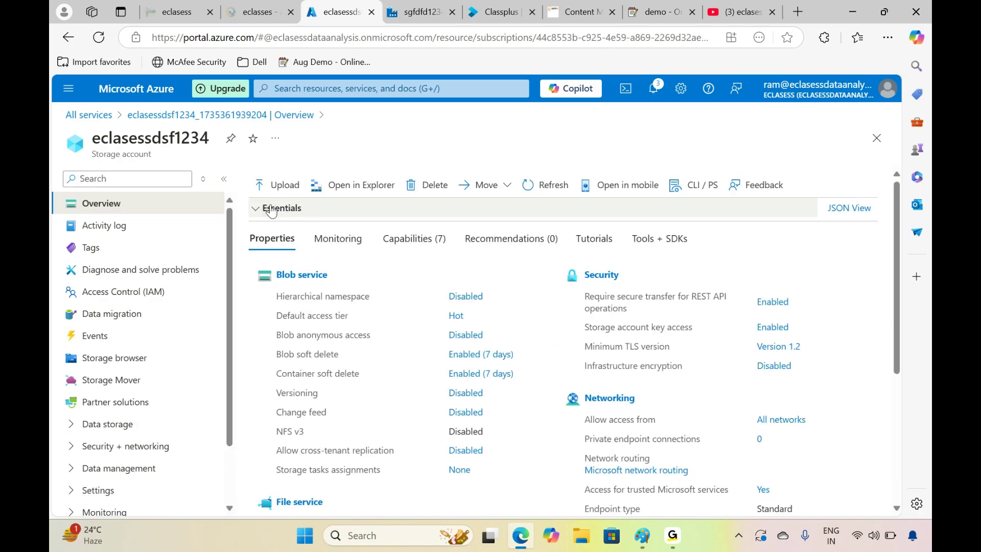
{"action": "left_click", "coordinate": [301, 275]}
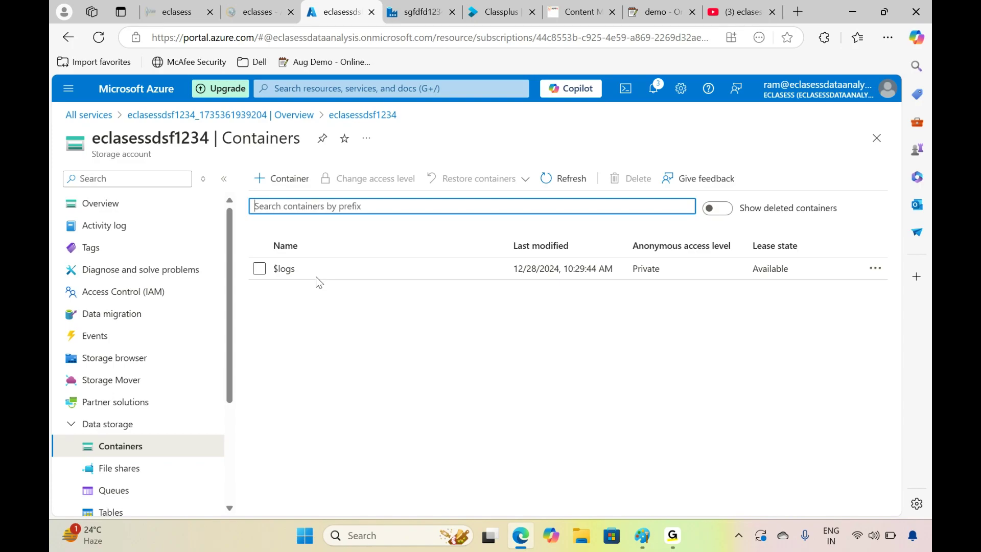
Create a new blob container named sales in the storage account.
{"action": "left_click", "coordinate": [292, 178]}
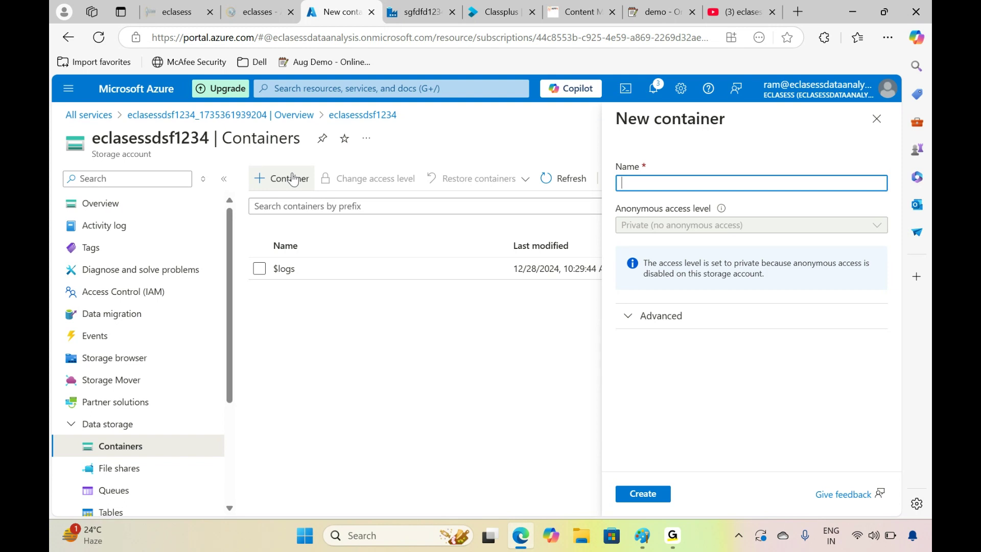
{"action": "left_click", "coordinate": [684, 184]}
{"action": "type", "text": "sales"}
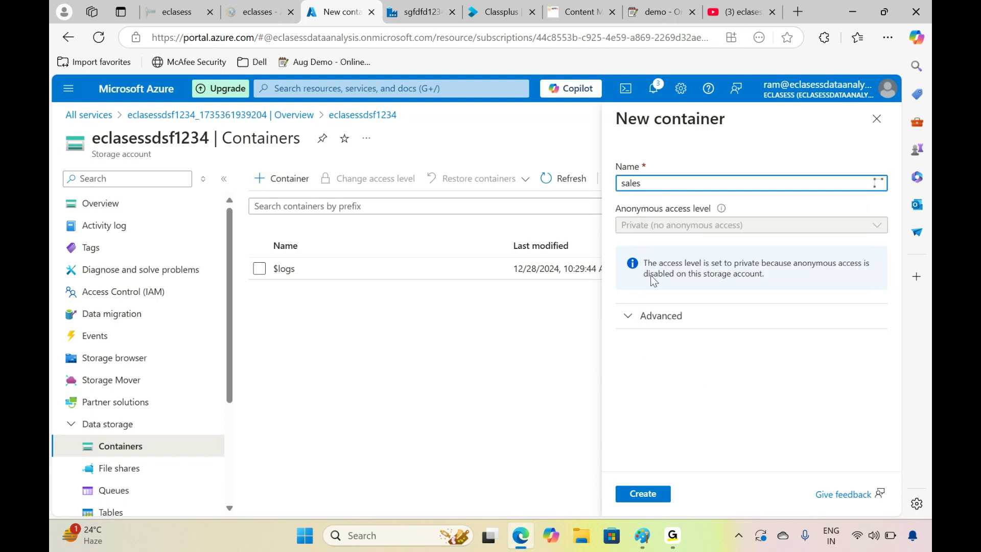
{"action": "left_click", "coordinate": [646, 497]}
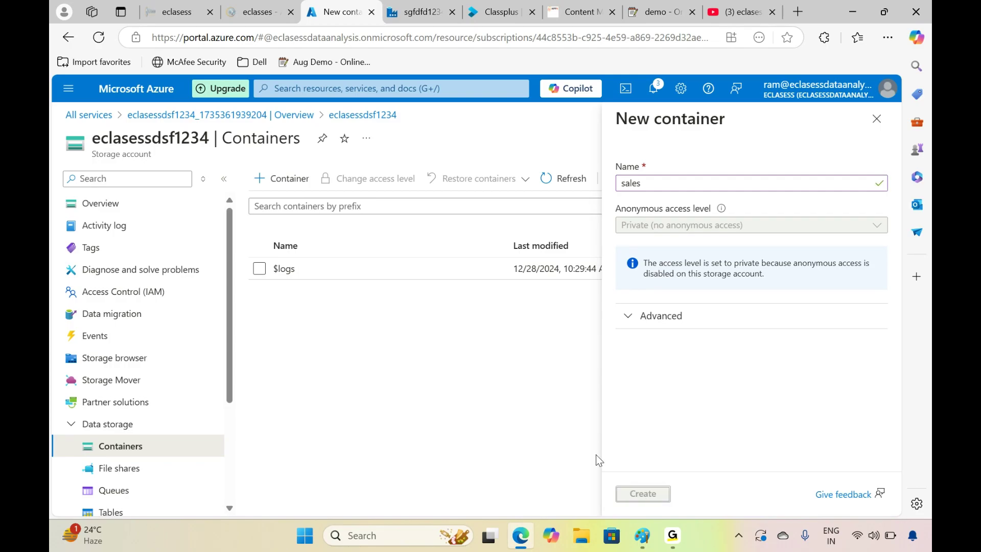
Upload seven files, including DimCustomer.csv, DimDate.csv and DimGeography.csv, from Documents > Fabric > Practise Files into the sales container.
{"action": "left_click", "coordinate": [347, 291]}
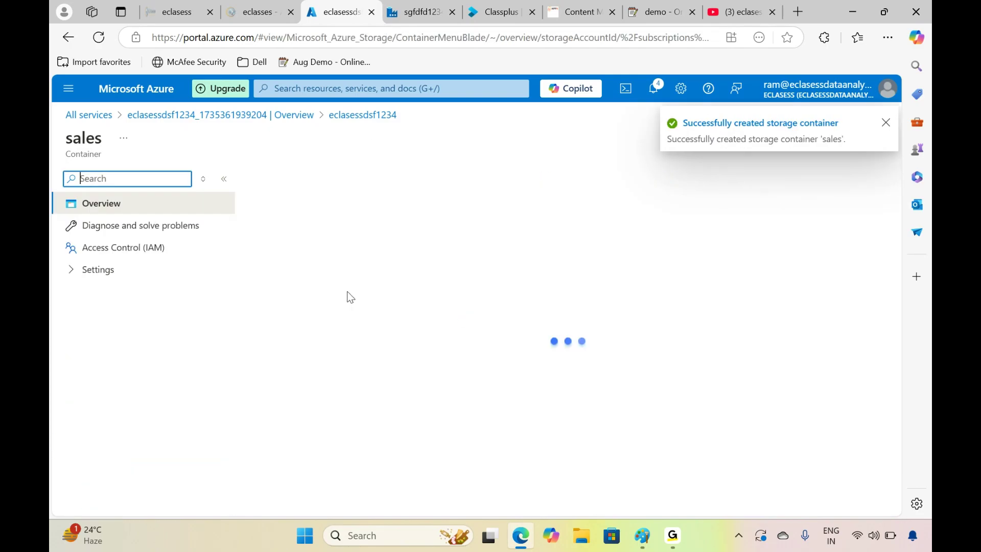
{"action": "left_click", "coordinate": [279, 178]}
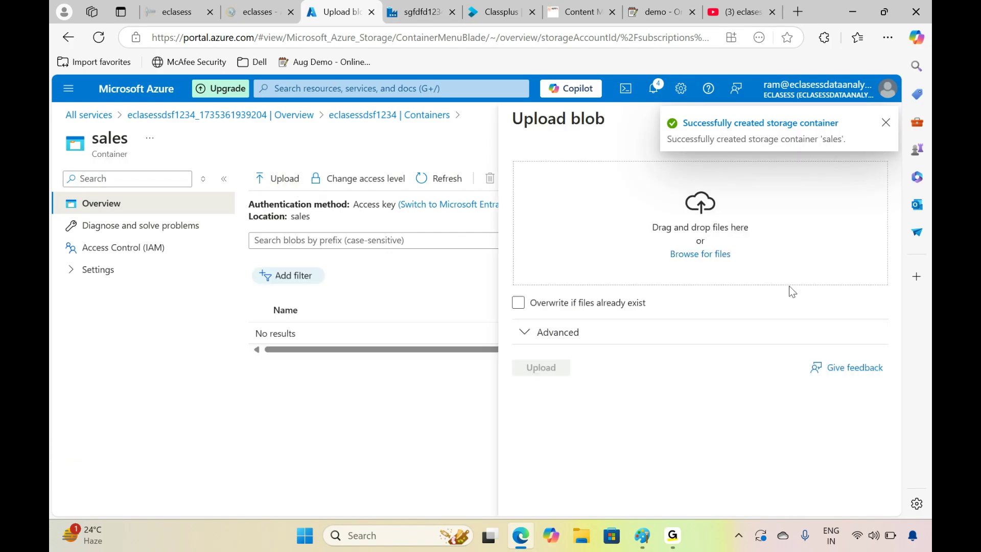
{"action": "left_click", "coordinate": [692, 255]}
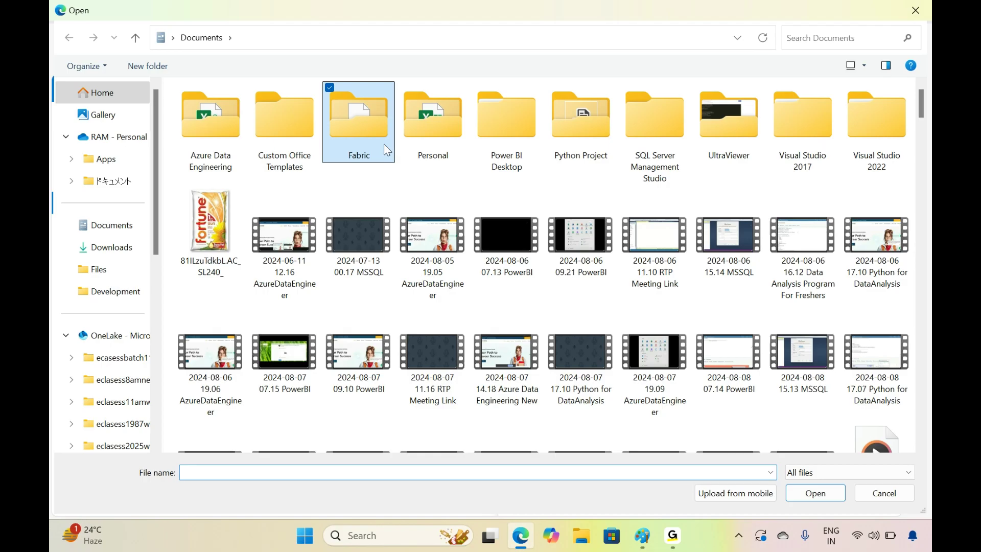
{"action": "double_click", "coordinate": [384, 145]}
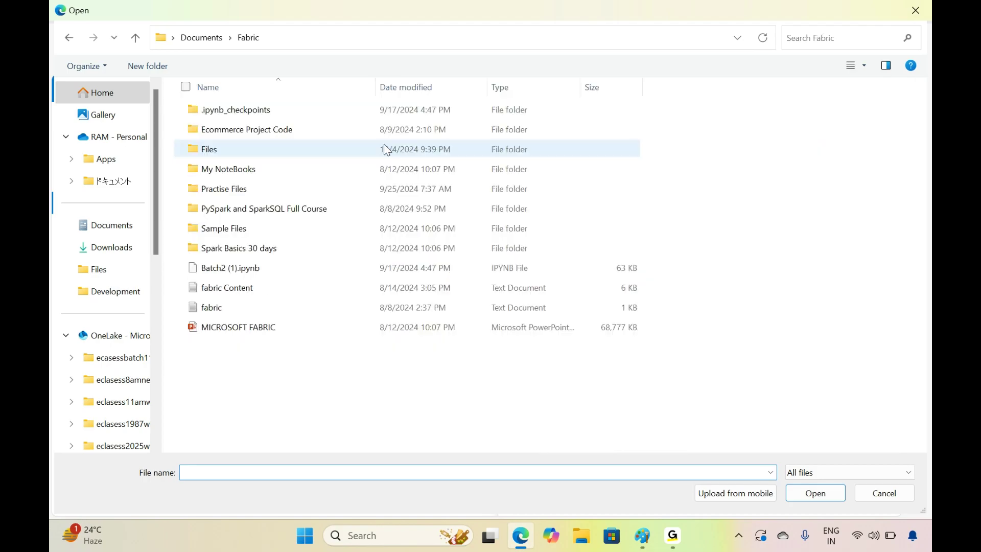
{"action": "double_click", "coordinate": [239, 191]}
{"action": "left_click_drag", "start_coordinate": [335, 308], "coordinate": [208, 97]}
{"action": "key", "text": "Return"}
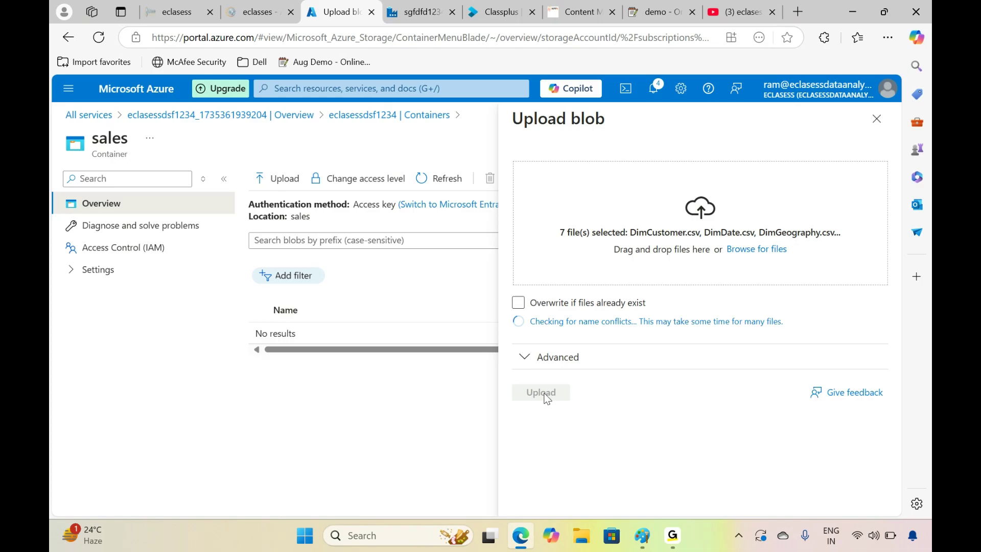
{"action": "left_click", "coordinate": [550, 372]}
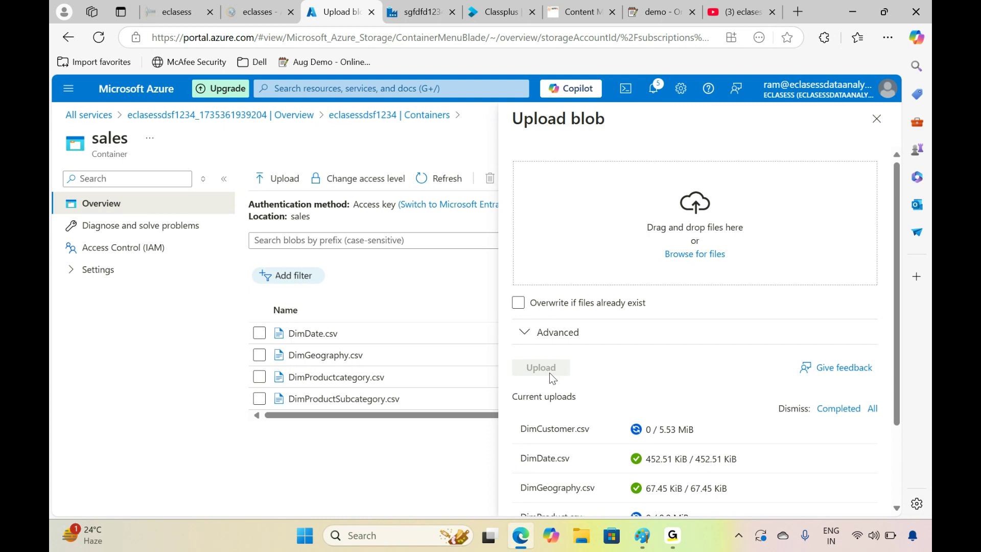
{"action": "left_click", "coordinate": [681, 548]}
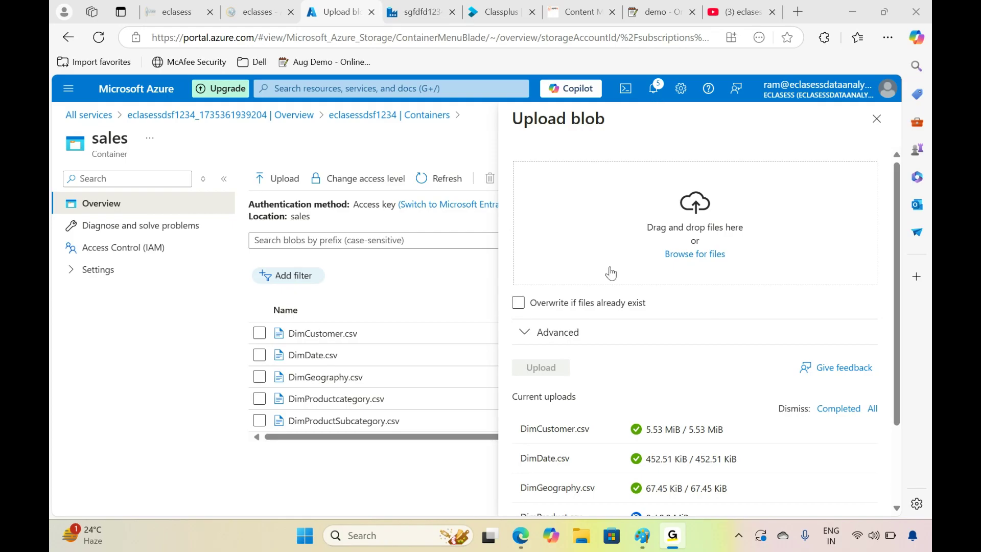
{"action": "left_click", "coordinate": [505, 274]}
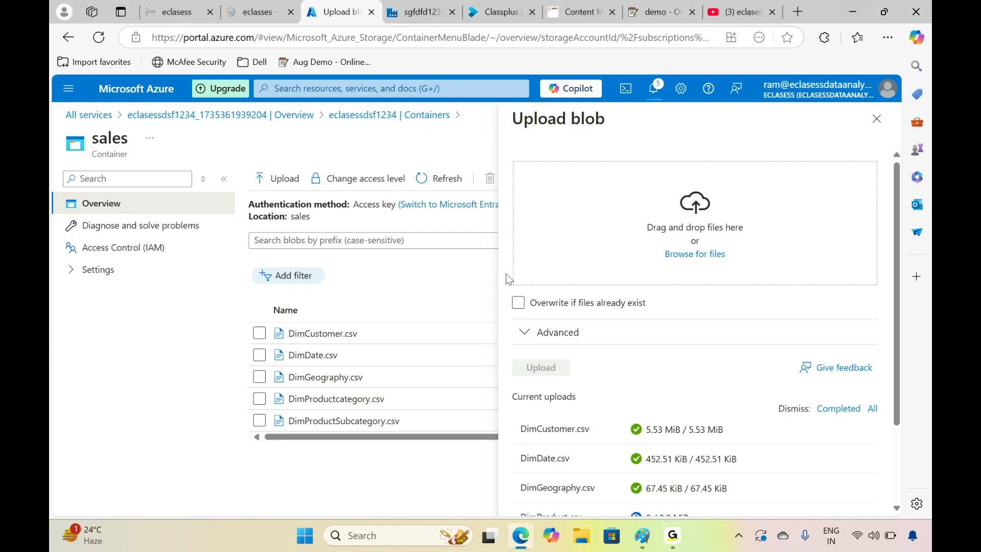
Switch to the demo note in aNotepad and highlight the Program-1 training and Program-2 placement assistance lines.
{"action": "left_click", "coordinate": [665, 5]}
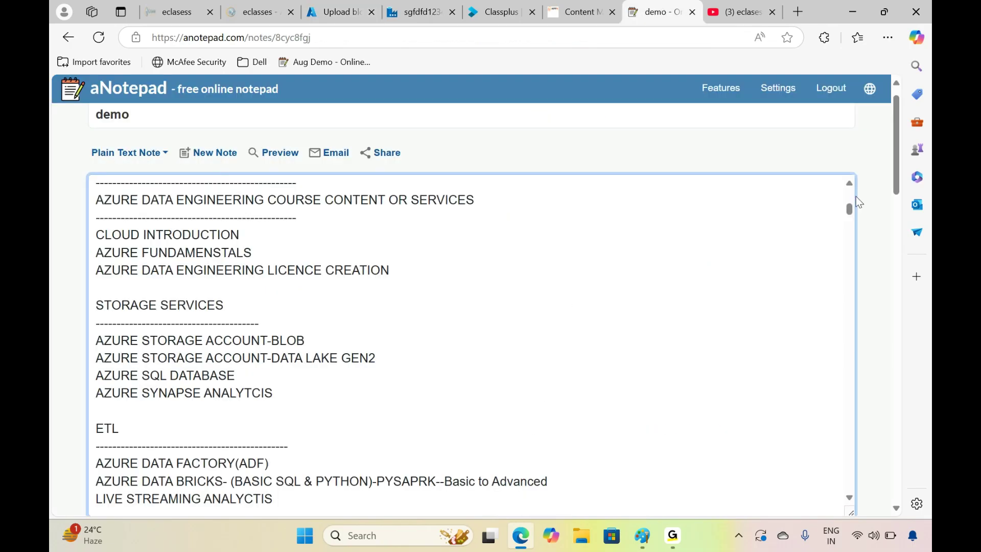
{"action": "mouse_move", "coordinate": [849, 213]}
{"action": "left_mouse_down"}
{"action": "mouse_move", "coordinate": [855, 183]}
{"action": "mouse_move", "coordinate": [851, 205]}
{"action": "left_mouse_up"}
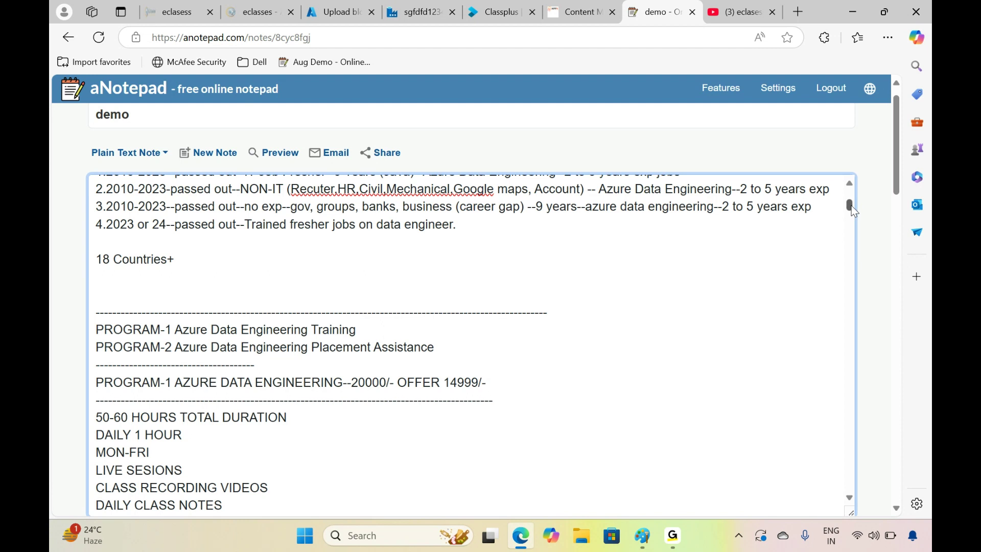
{"action": "left_click_drag", "start_coordinate": [95, 327], "coordinate": [480, 348]}
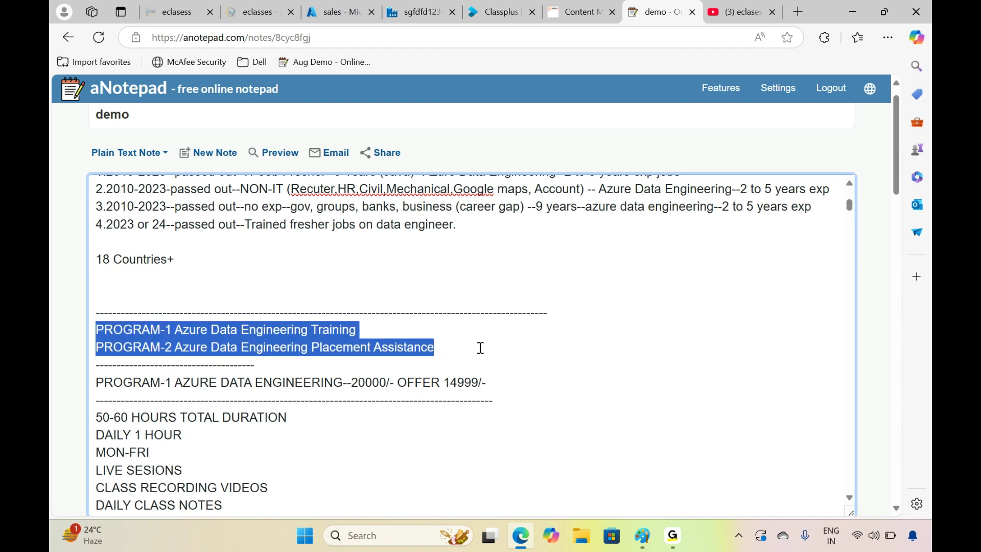
{"action": "left_click", "coordinate": [500, 349]}
{"action": "key", "text": "Down"}
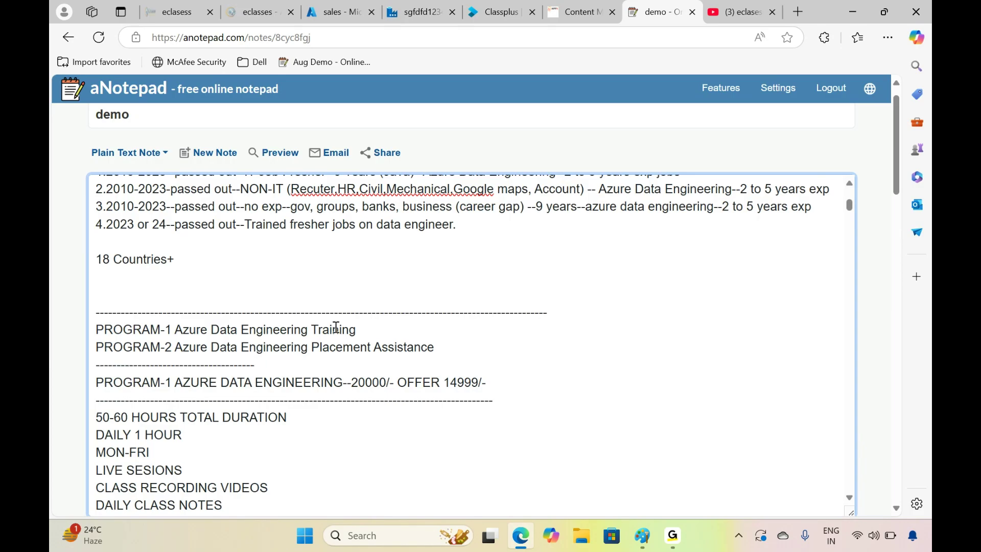
{"action": "left_click_drag", "start_coordinate": [173, 328], "coordinate": [369, 332]}
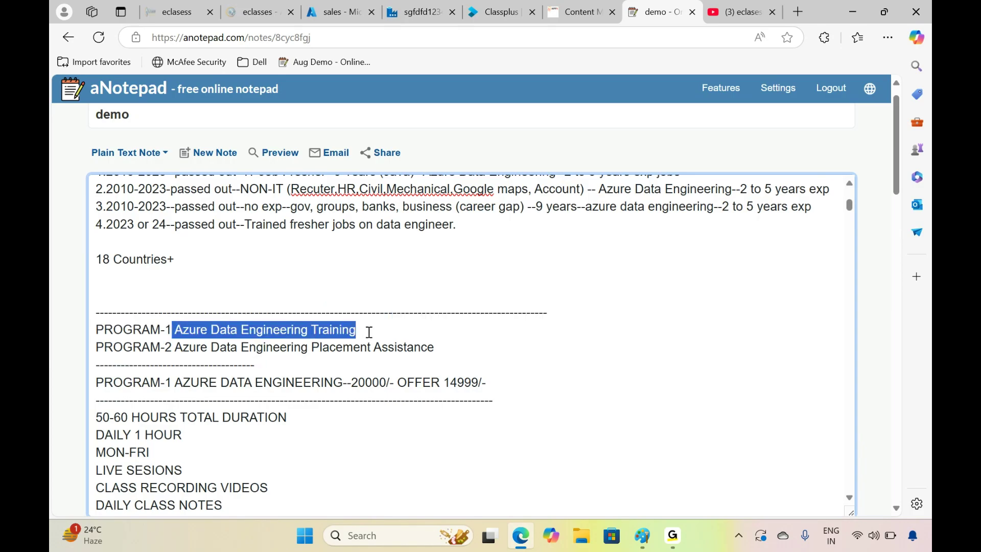
{"action": "left_click_drag", "start_coordinate": [441, 347], "coordinate": [174, 350]}
Highlight the Program-1 fee line and its list of inclusions, from 50-60 HOURS TOTAL DURATION to END TO END PROJECT.
{"action": "left_click_drag", "start_coordinate": [96, 381], "coordinate": [227, 466]}
{"action": "left_click", "coordinate": [228, 466]}
{"action": "key", "text": "Down"}
{"action": "key", "text": "Down"}
{"action": "key", "text": "Down"}
{"action": "key", "text": "Down"}
{"action": "key", "text": "Down"}
{"action": "key", "text": "Down"}
{"action": "key", "text": "Down"}
{"action": "key", "text": "Down"}
{"action": "key", "text": "Down"}
{"action": "key", "text": "Down"}
{"action": "key", "text": "Down"}
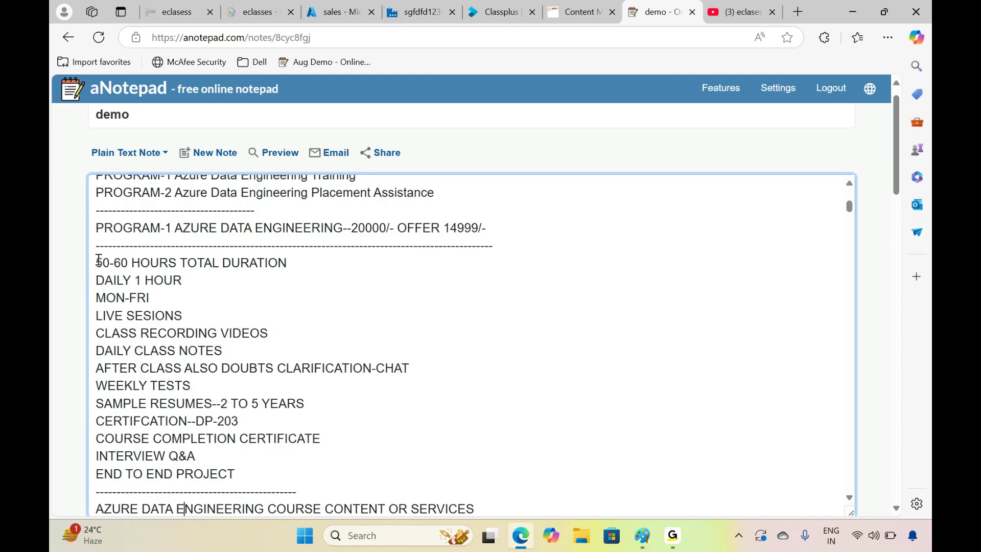
{"action": "left_click_drag", "start_coordinate": [99, 260], "coordinate": [252, 469]}
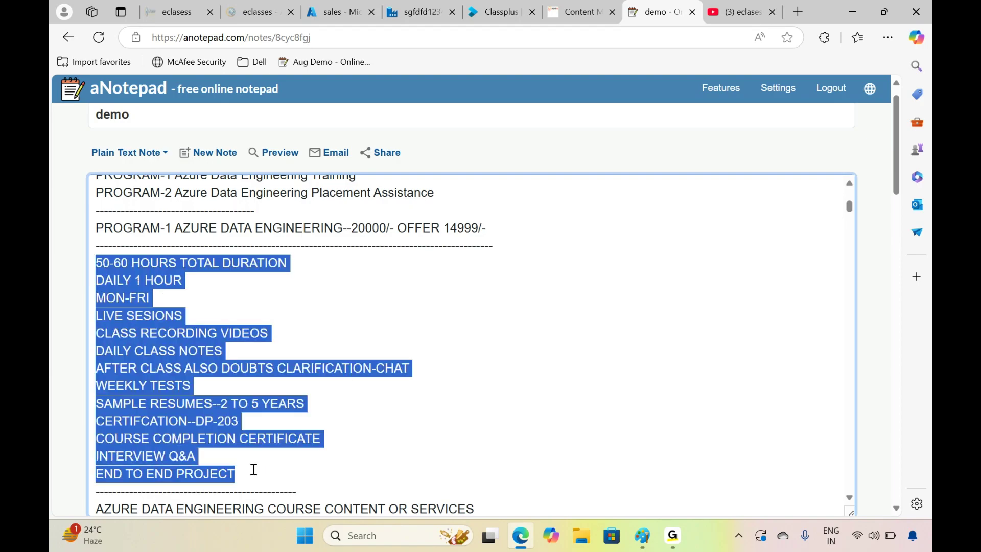
{"action": "left_click", "coordinate": [254, 470]}
Review the Azure data engineering course content section and highlight part of its list of services.
{"action": "scroll", "coordinate": [253, 470], "scroll_direction": "down", "scroll_amount": 5}
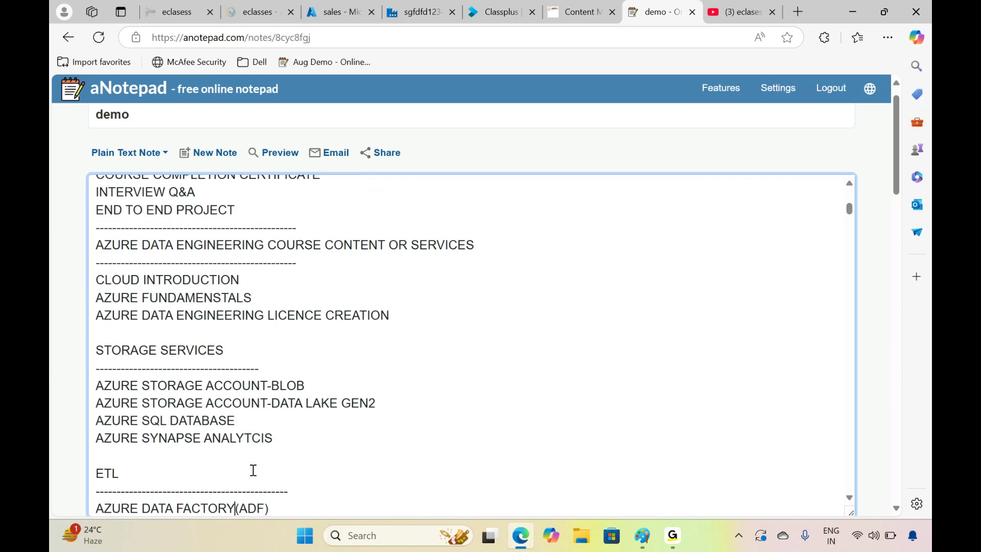
{"action": "left_click_drag", "start_coordinate": [99, 262], "coordinate": [226, 337]}
{"action": "left_click", "coordinate": [226, 337]}
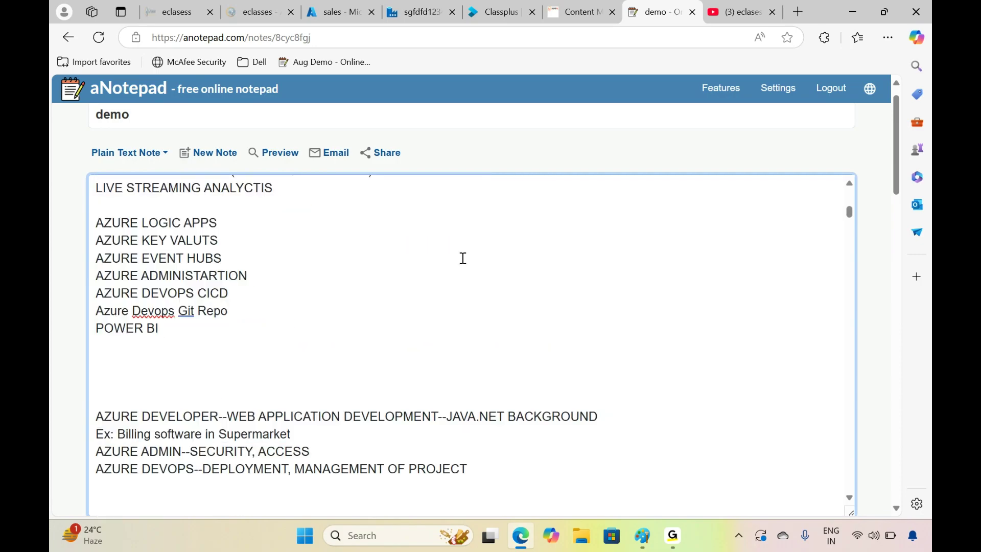
Find the AGILE METHODOLY section of the note and highlight its items through END TO END PROJECT.
{"action": "left_click_drag", "start_coordinate": [851, 215], "coordinate": [860, 231]}
{"action": "left_click_drag", "start_coordinate": [95, 343], "coordinate": [256, 434]}
{"action": "left_click", "coordinate": [257, 434]}
{"action": "key", "text": "Down"}
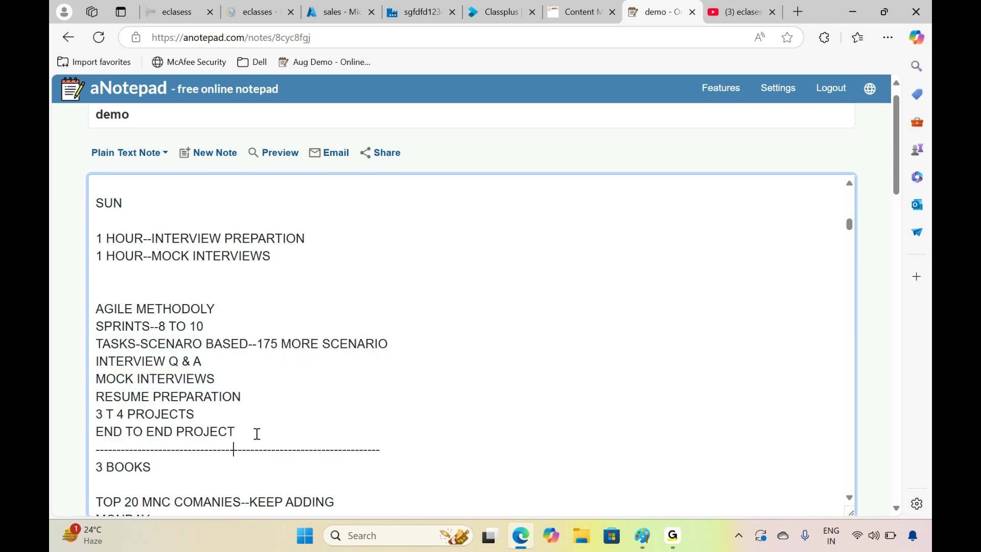
Review the rest of the note down to the prerequisites section with the SQL and Python courses.
{"action": "key", "text": "Down"}
{"action": "key", "text": "Down"}
{"action": "key", "text": "Down"}
{"action": "key", "text": "Down"}
{"action": "key", "text": "Down"}
{"action": "key", "text": "Down"}
{"action": "key", "text": "Down"}
{"action": "key", "text": "Down"}
{"action": "key", "text": "Down"}
{"action": "key", "text": "Down"}
{"action": "key", "text": "Down"}
{"action": "key", "text": "Down"}
{"action": "key", "text": "Down"}
{"action": "key", "text": "Down"}
{"action": "key", "text": "Down"}
{"action": "key", "text": "Down"}
{"action": "key", "text": "Down"}
{"action": "key", "text": "Down"}
{"action": "key", "text": "Down"}
{"action": "key", "text": "Down"}
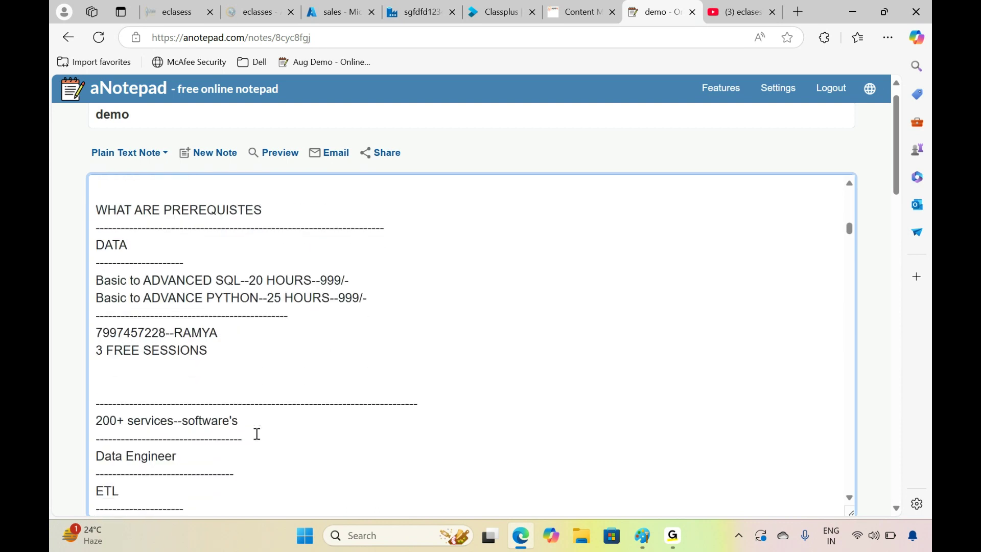
Switch to the Paint architecture diagram to view the Data Factory, storage and Power BI flow, and return to the demo note.
{"action": "mouse_move", "coordinate": [647, 539]}
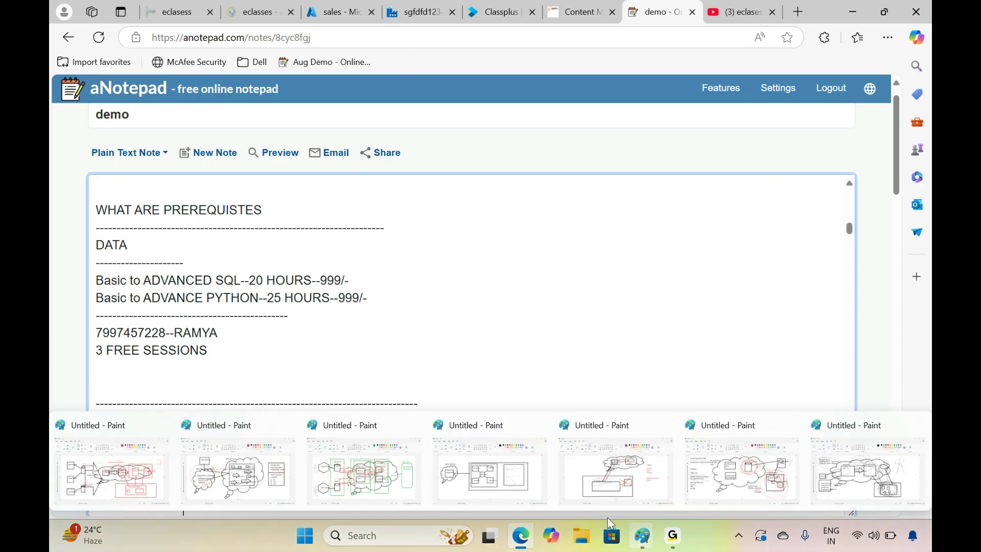
{"action": "left_click", "coordinate": [386, 478]}
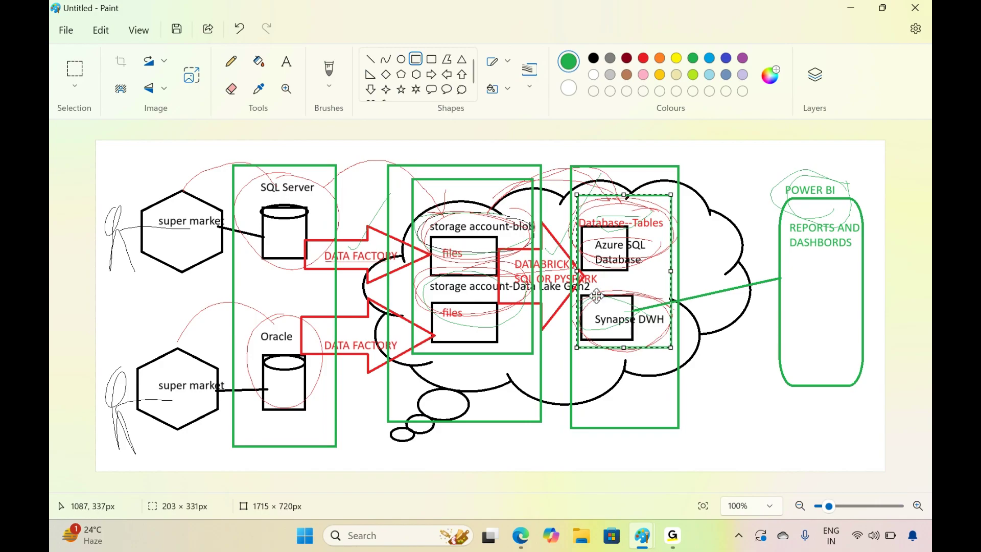
{"action": "left_click", "coordinate": [851, 9]}
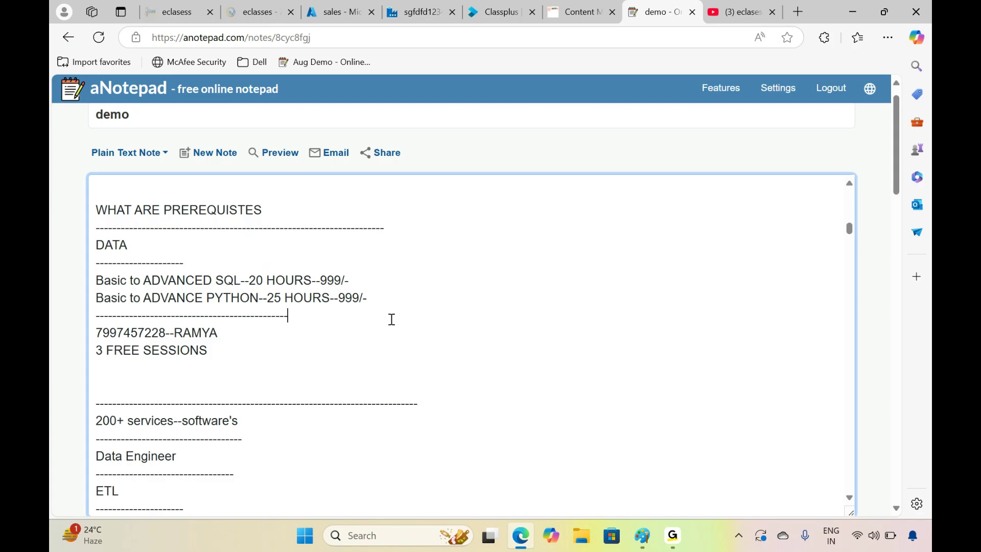
Dismiss the battery saver notification.
{"action": "left_click", "coordinate": [675, 539]}
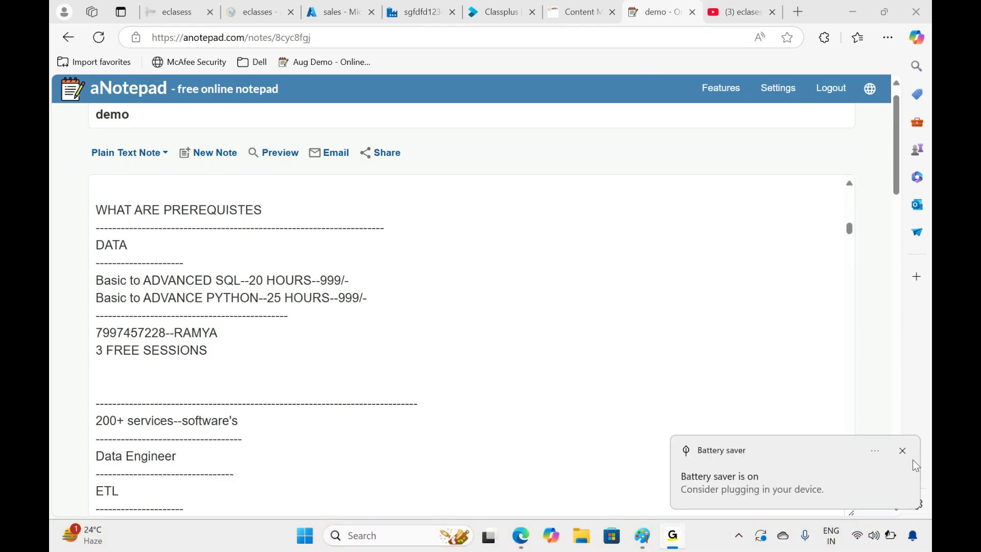
{"action": "left_click", "coordinate": [902, 450]}
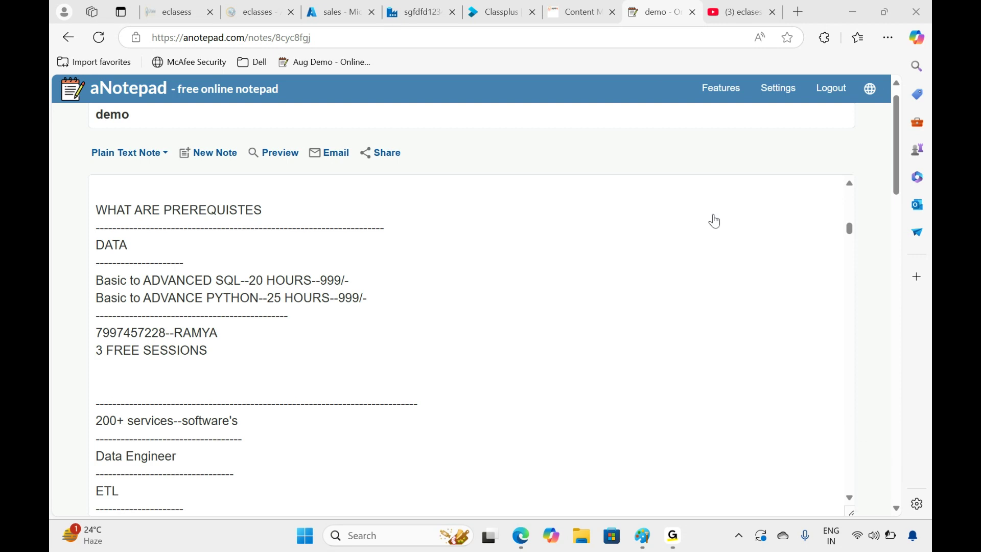